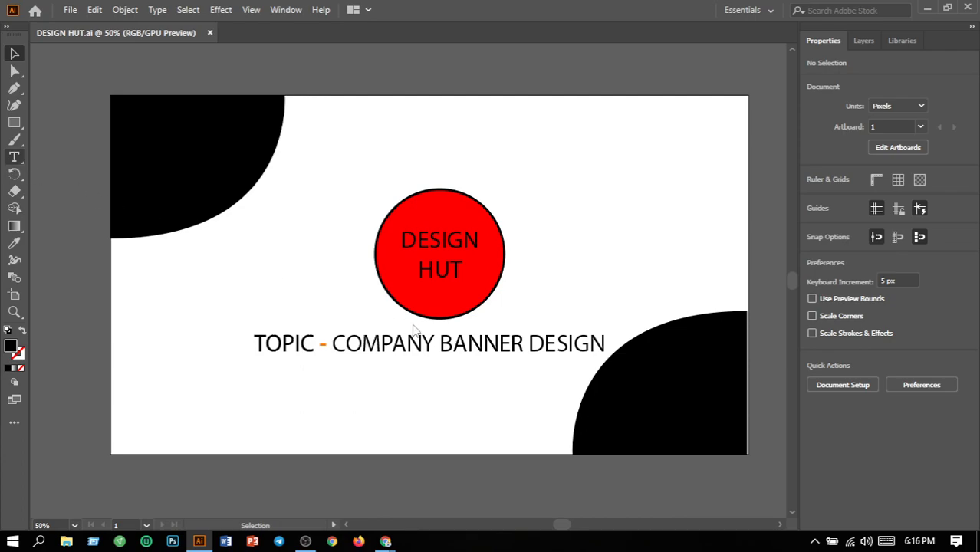
# - Delete the word COMPANY from the topic line so that it reads TOPIC - BANNER DESIGN
pyautogui.click(14, 159)
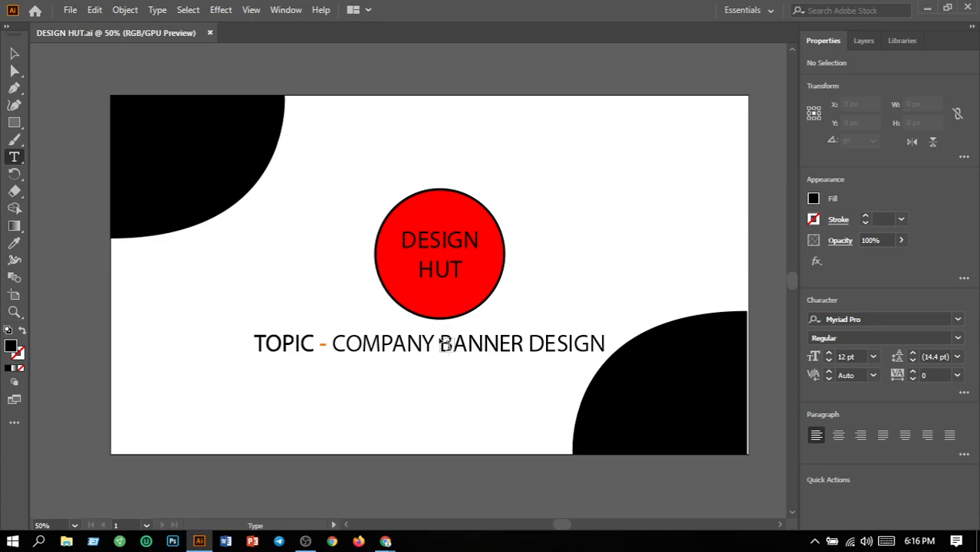
pyautogui.click(440, 342)
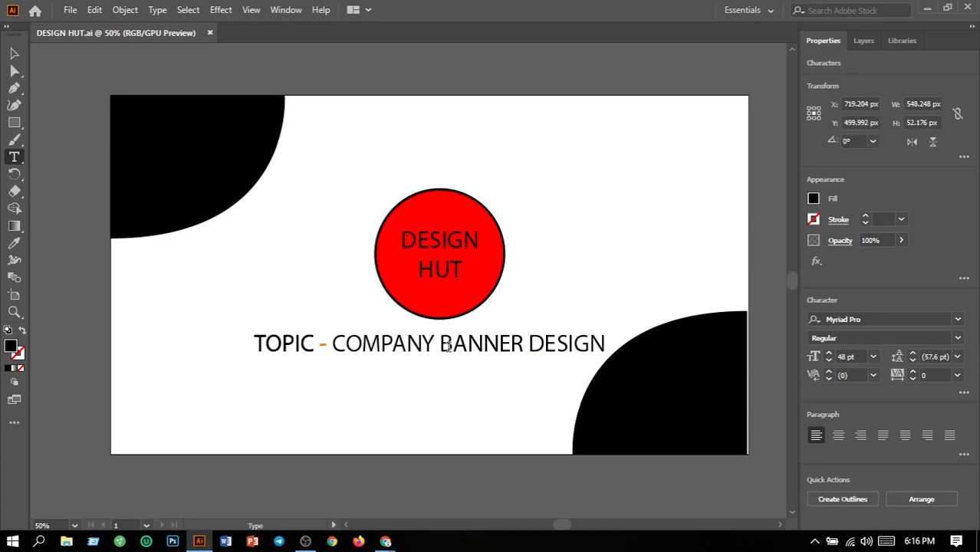
pyautogui.press('BackSpace')
pyautogui.press('BackSpace')
pyautogui.press('BackSpace')
pyautogui.press('BackSpace')
pyautogui.press('BackSpace')
pyautogui.press('BackSpace')
pyautogui.press('BackSpace')
pyautogui.press('BackSpace')
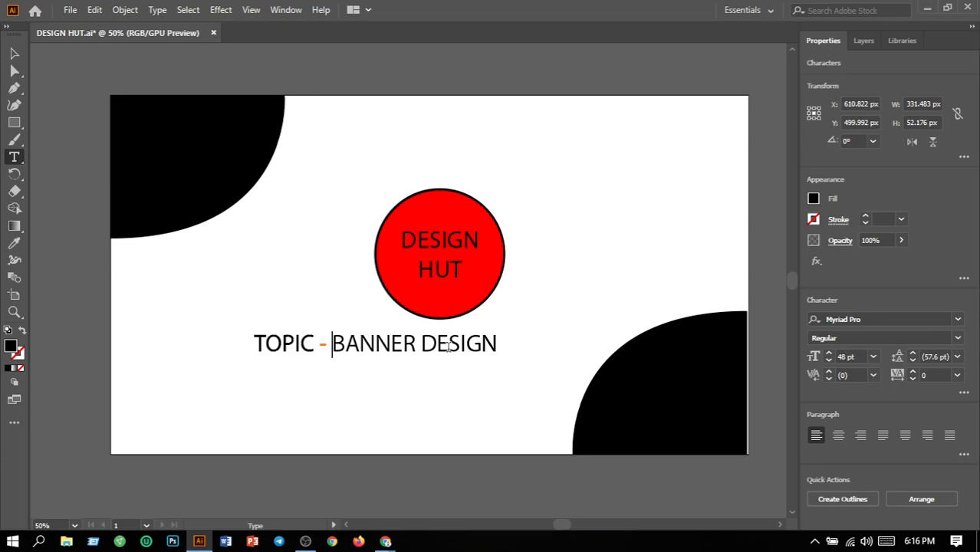
pyautogui.click(14, 53)
pyautogui.click(348, 290)
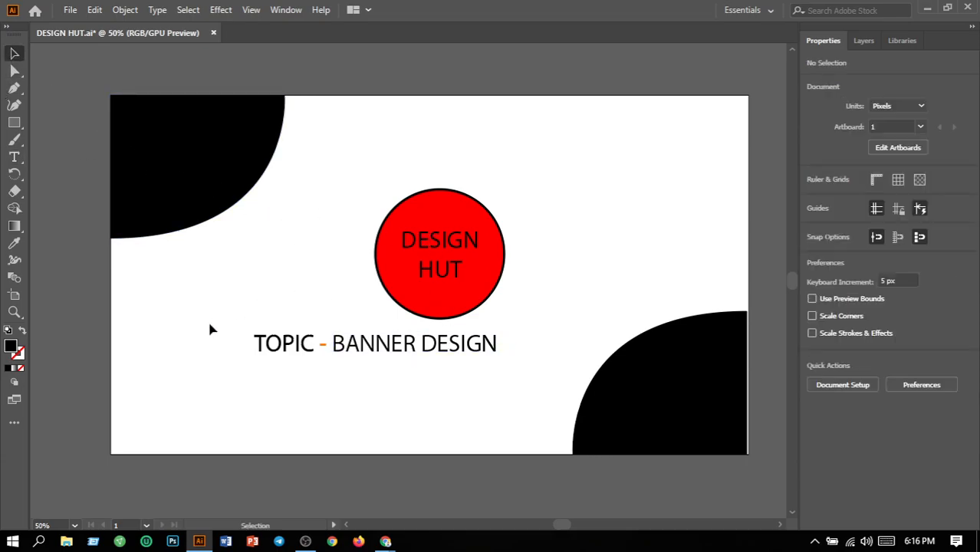
# - Move all parts of the TOPIC - BANNER DESIGN line together so the line is centred beneath the circle
pyautogui.moveTo(299, 381); pyautogui.dragTo(516, 404)
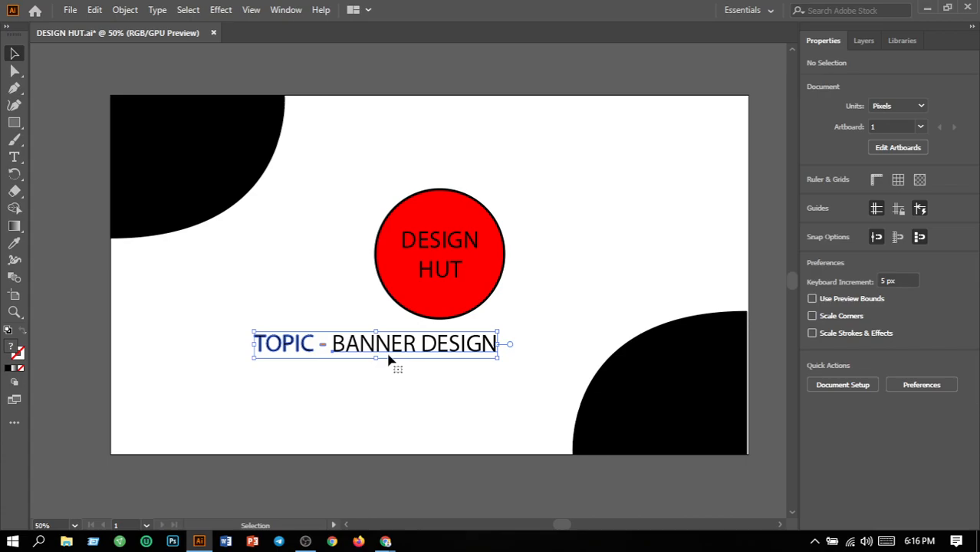
pyautogui.moveTo(387, 350); pyautogui.dragTo(438, 344)
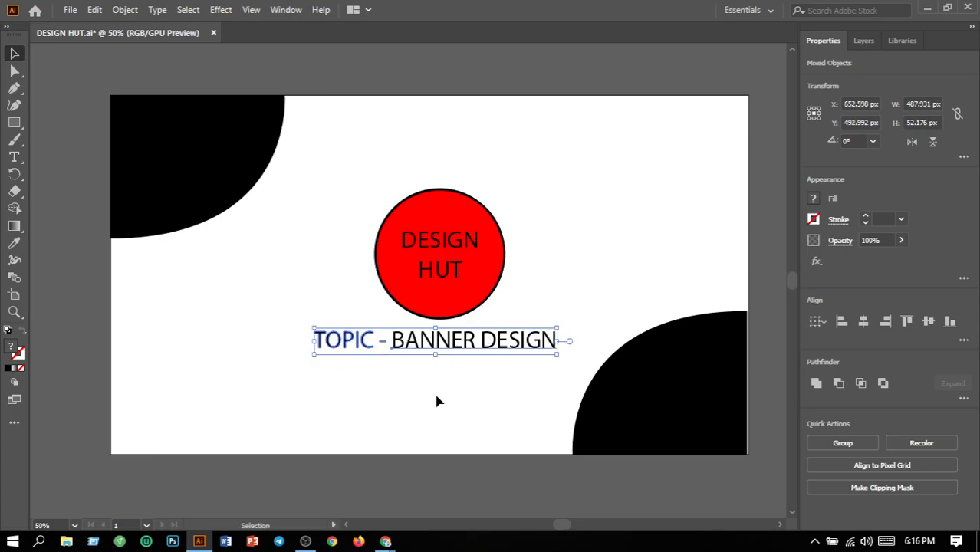
pyautogui.press('Right')
pyautogui.press('Right')
pyautogui.press('Right')
pyautogui.press('Right')
pyautogui.press('Right')
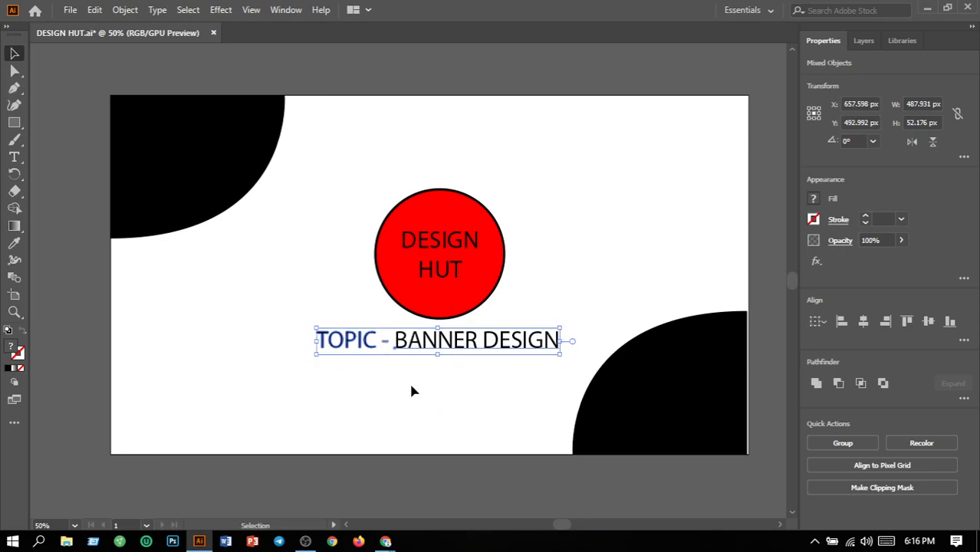
pyautogui.press('Right')
pyautogui.press('Right')
pyautogui.press('Right')
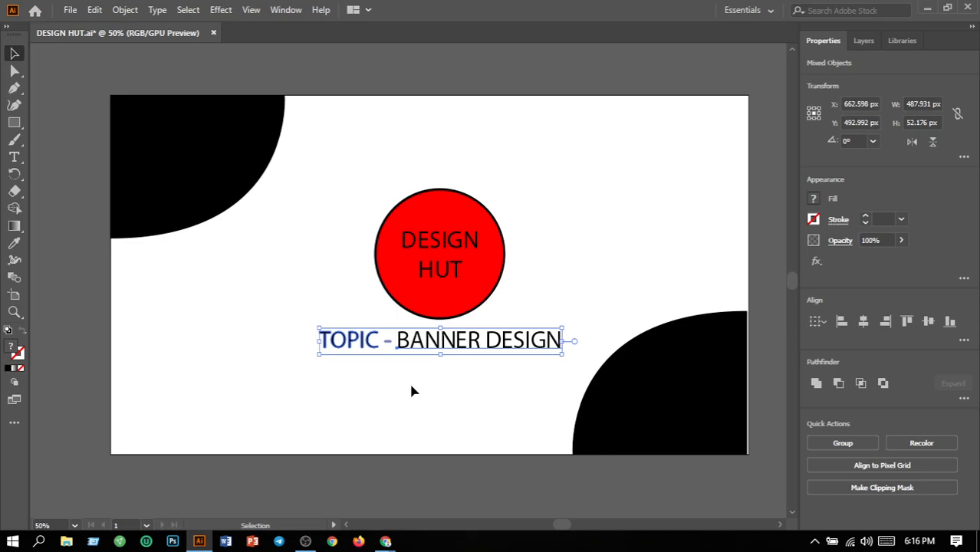
pyautogui.click(529, 239)
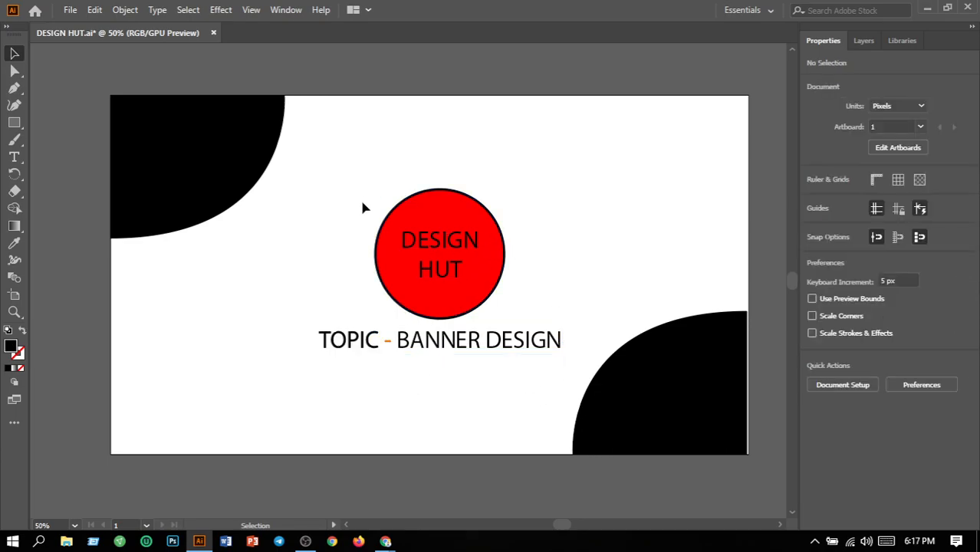
# - Fill the black shape in the artboard's lower-right corner with a fully saturated bright green, hue 111°
pyautogui.click(651, 430)
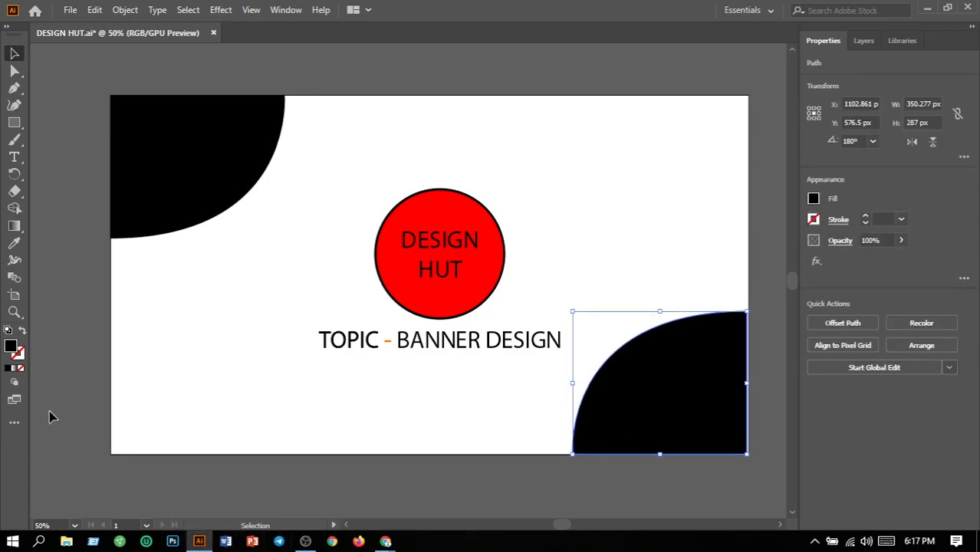
pyautogui.doubleClick(11, 347)
pyautogui.click(512, 293)
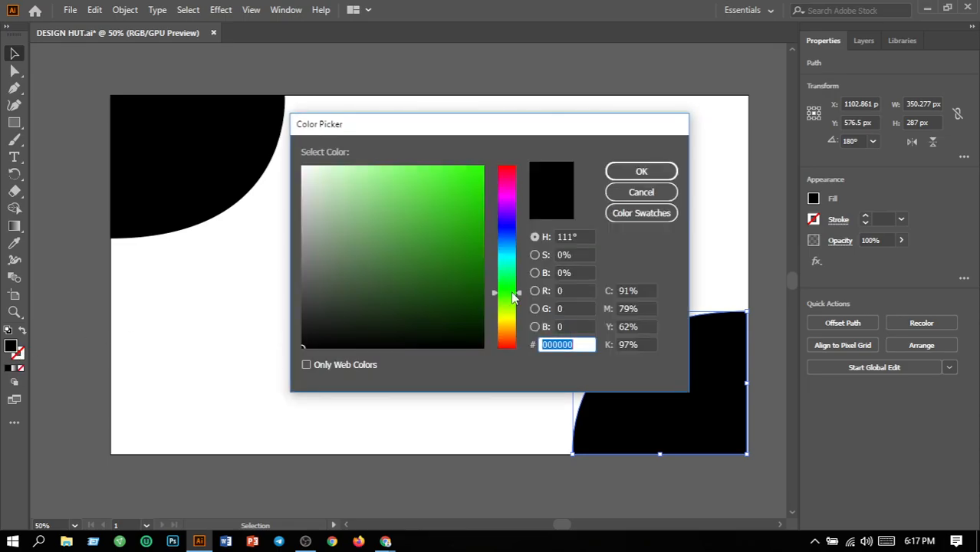
pyautogui.click(483, 166)
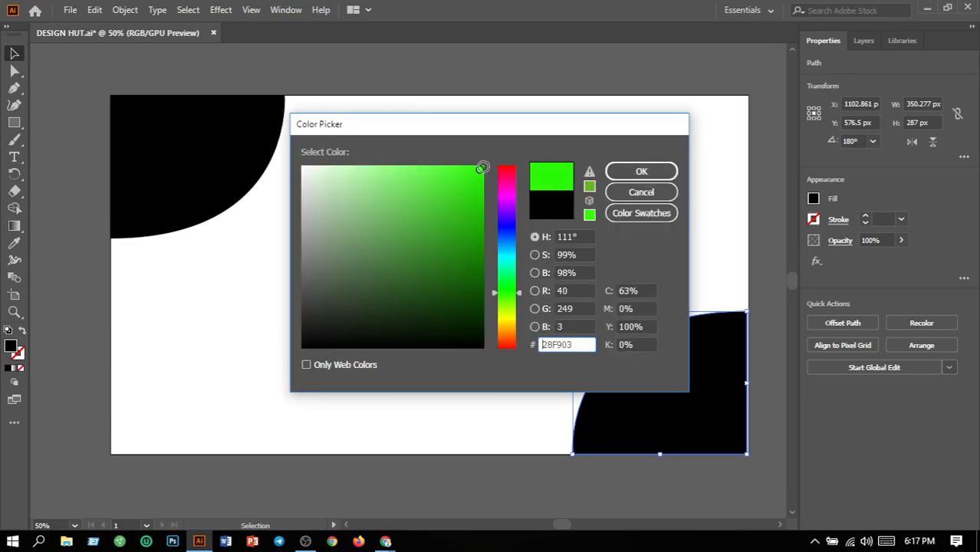
pyautogui.click(641, 171)
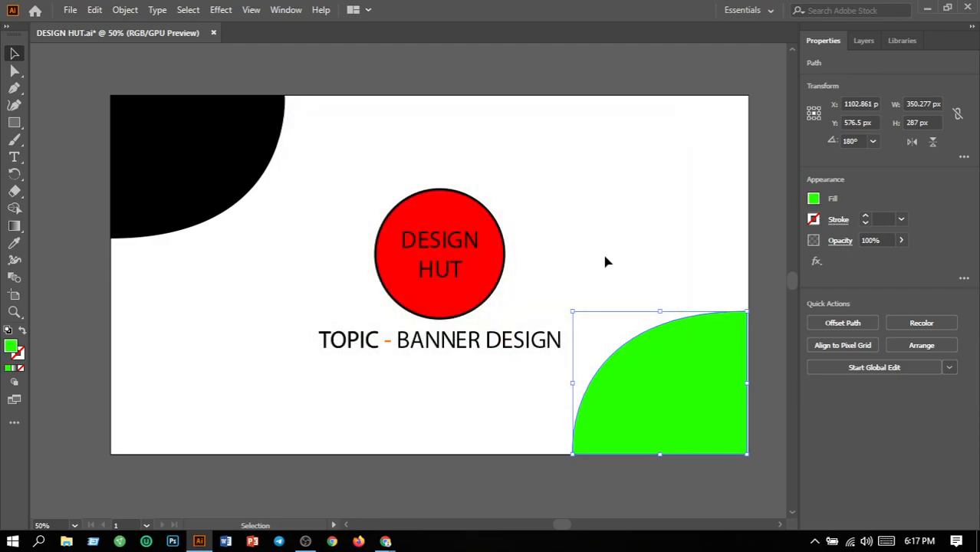
# - Fill the black shape in the artboard's upper-left corner with a matching bright green
pyautogui.click(201, 188)
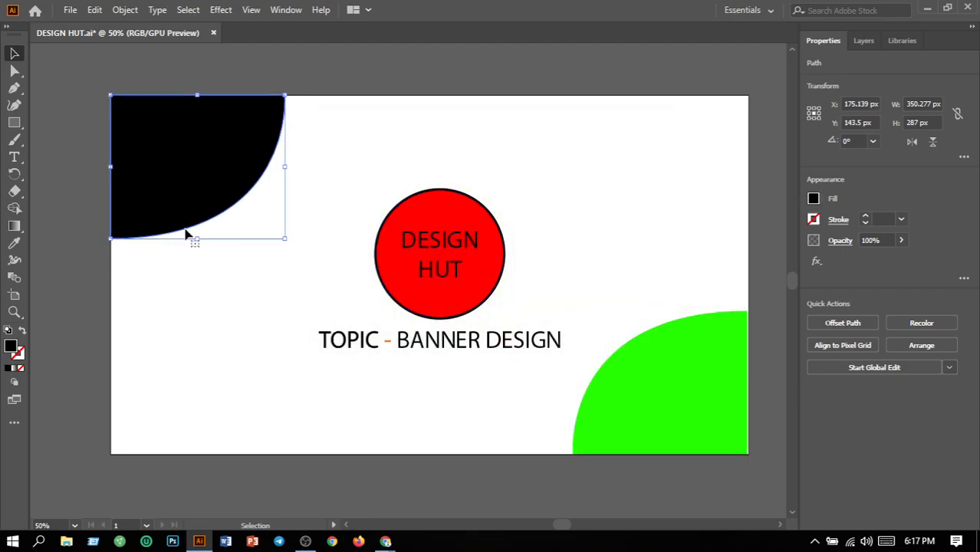
pyautogui.doubleClick(11, 348)
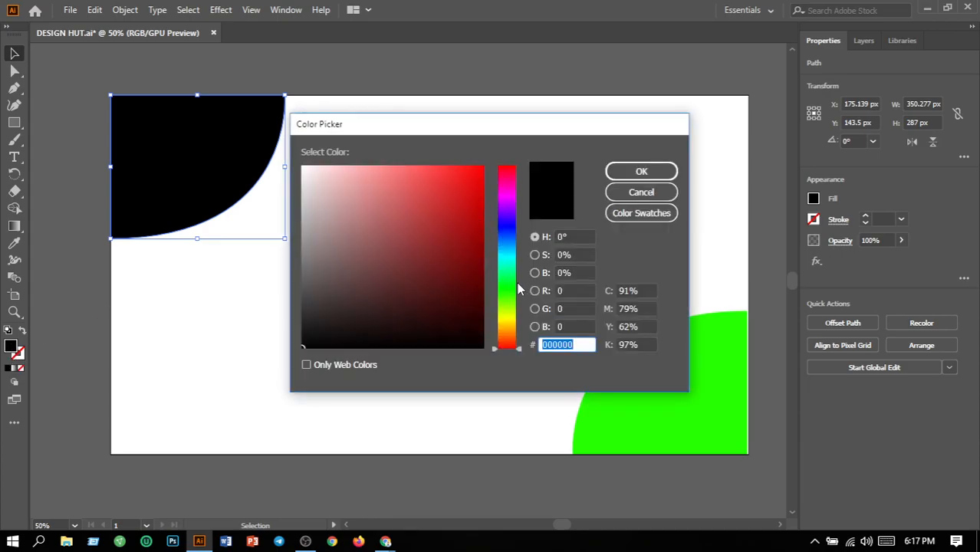
pyautogui.click(507, 293)
pyautogui.click(479, 167)
pyautogui.moveTo(479, 167); pyautogui.dragTo(483, 166)
pyautogui.click(653, 176)
pyautogui.click(574, 308)
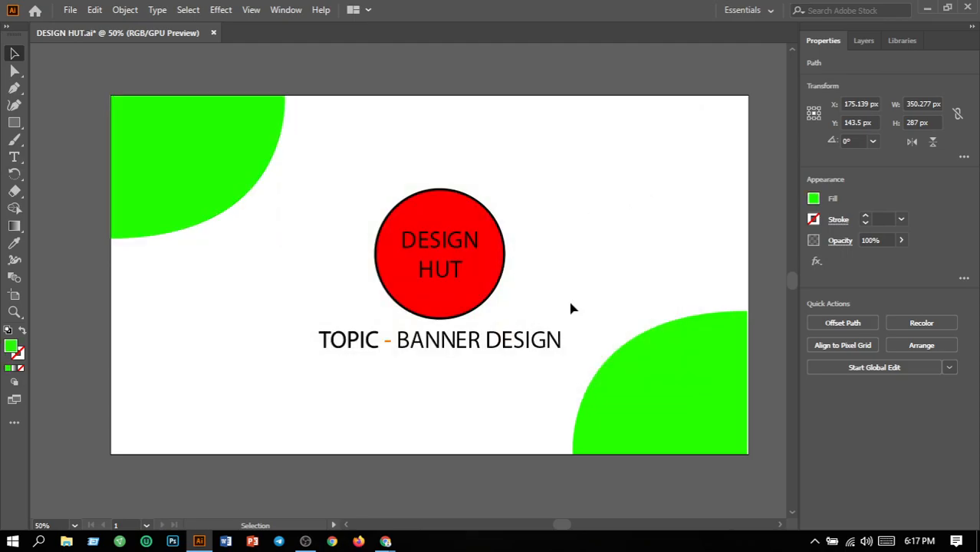
# - Change the fill of the central circle to near-white, keeping its black outline
pyautogui.click(451, 309)
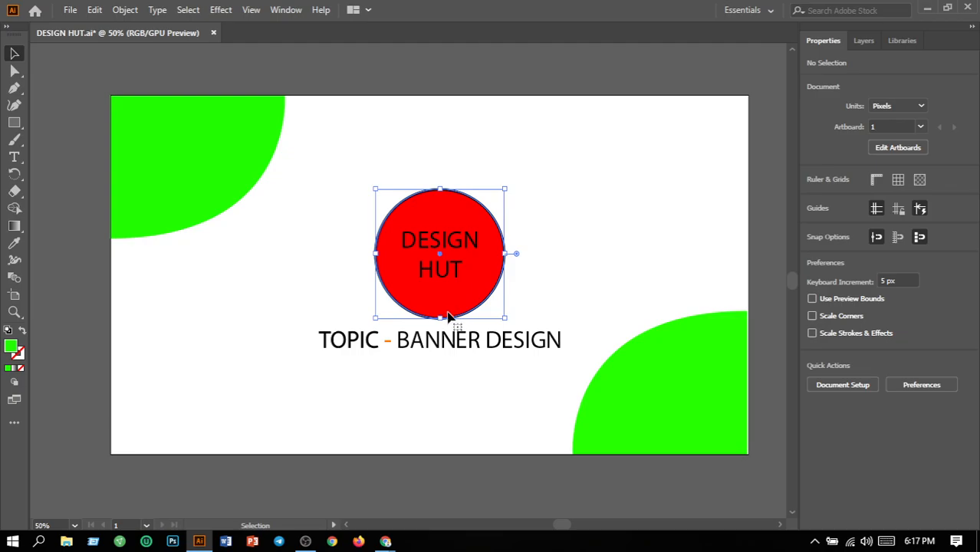
pyautogui.doubleClick(10, 349)
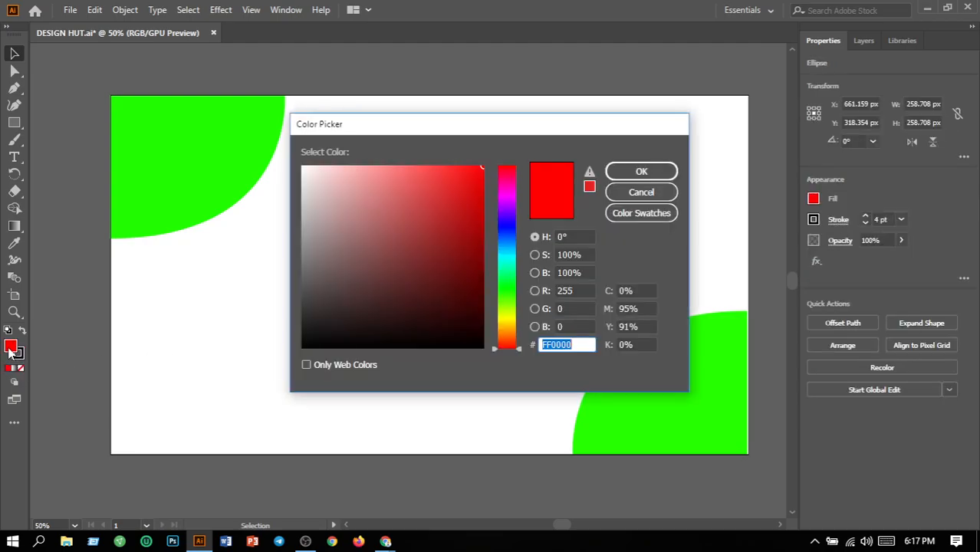
pyautogui.click(508, 315)
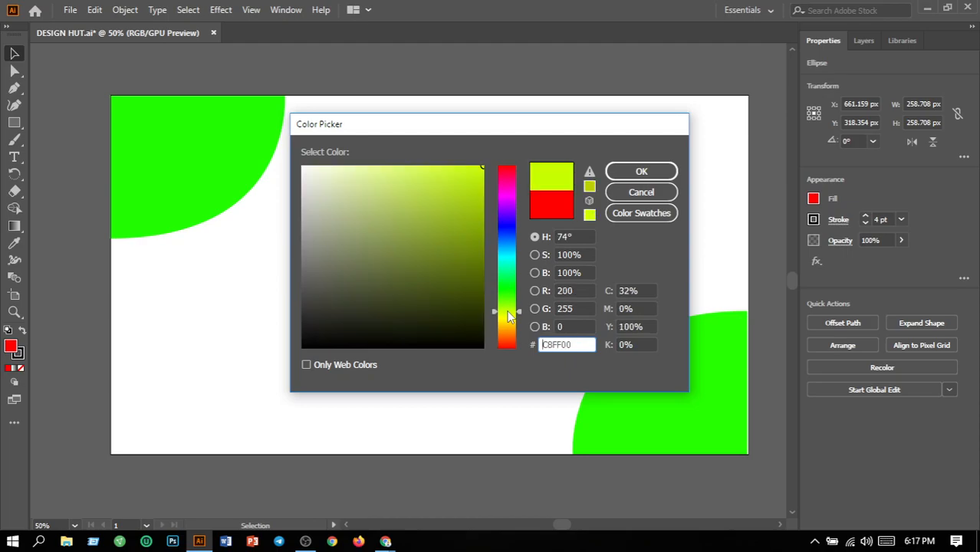
pyautogui.moveTo(507, 311); pyautogui.dragTo(311, 177)
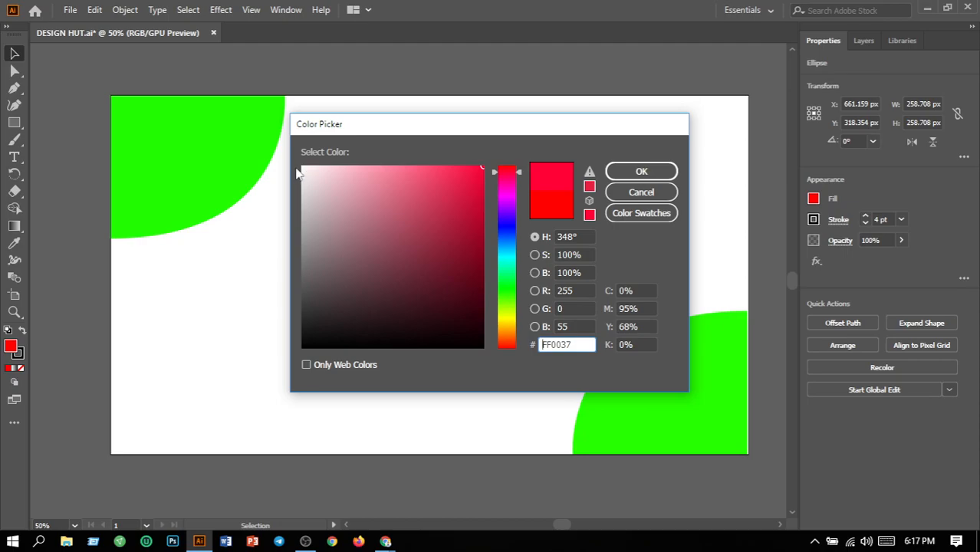
pyautogui.click(304, 165)
pyautogui.click(641, 172)
pyautogui.click(621, 269)
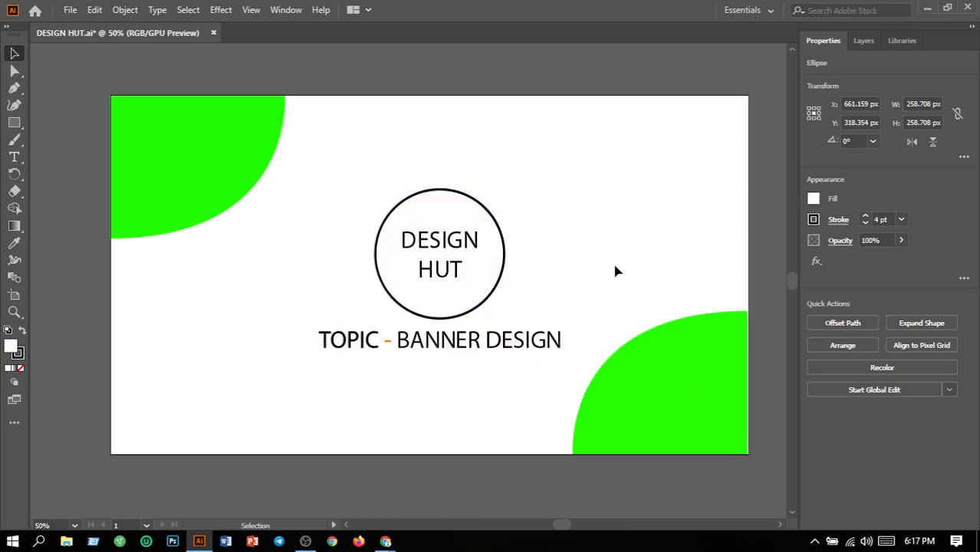
# - Recolour the DESIGN HUT text inside the circle to bright green, hue 107°
pyautogui.click(441, 346)
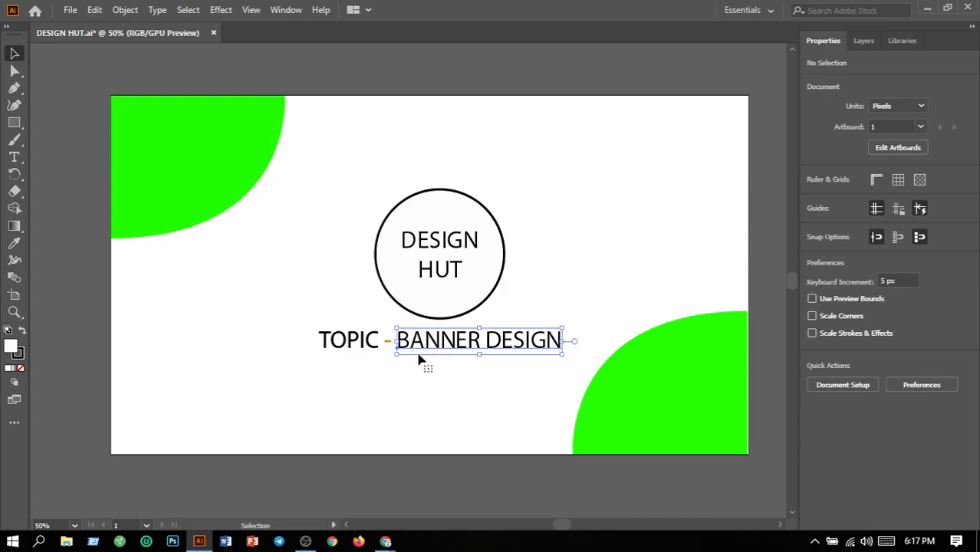
pyautogui.click(443, 278)
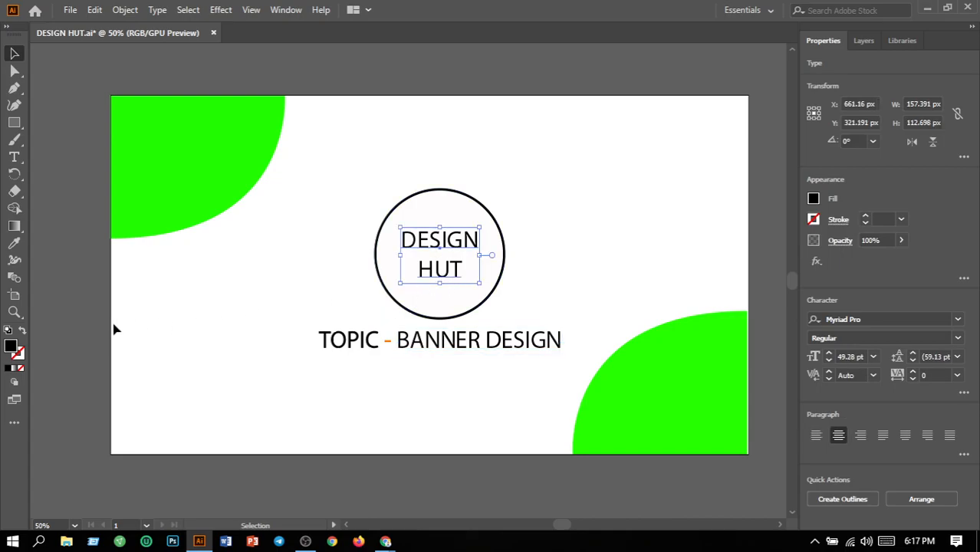
pyautogui.doubleClick(10, 347)
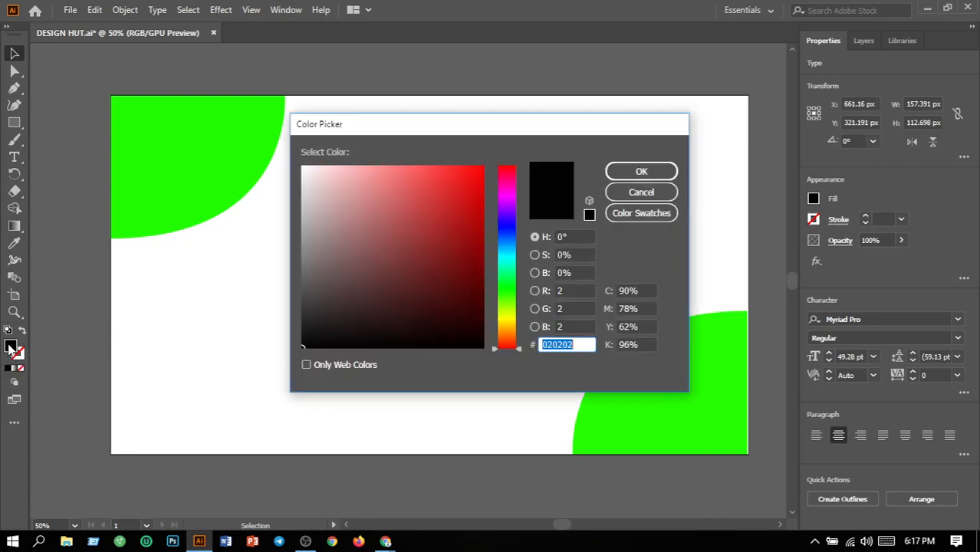
pyautogui.click(510, 294)
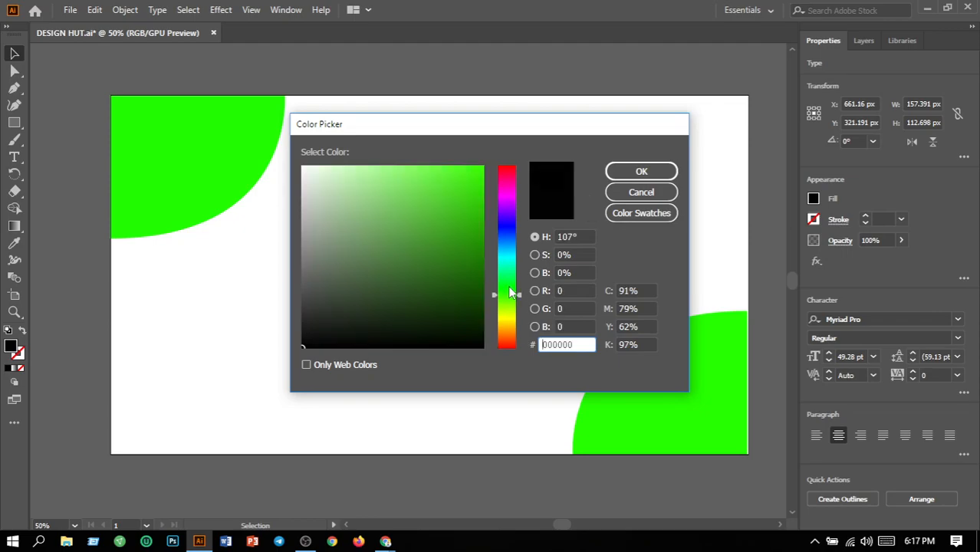
pyautogui.click(481, 168)
pyautogui.click(641, 171)
pyautogui.click(618, 237)
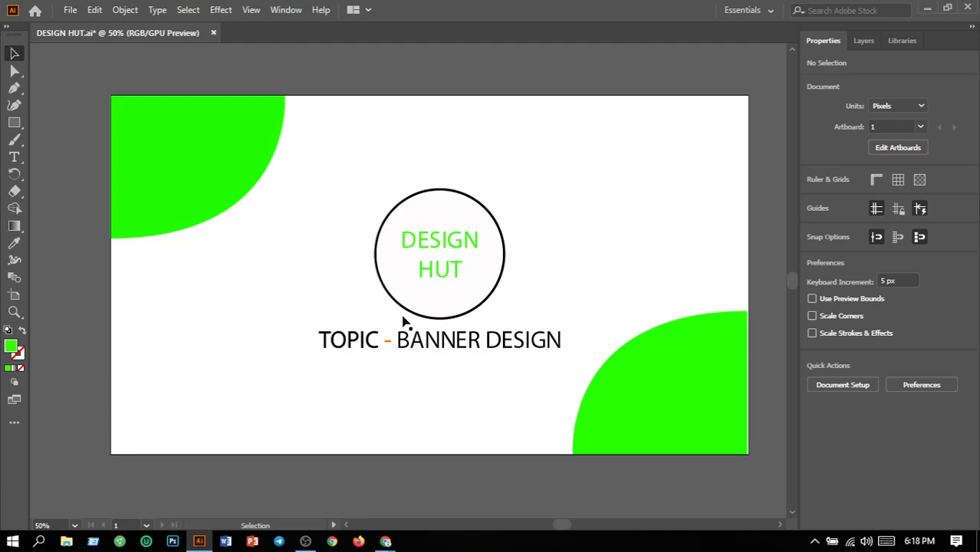
# - Save the document and export all artboards as PNG at Screen (72 ppi) with Use Artboards enabled, replacing DESIGN HUT-01.png
pyautogui.click(71, 11)
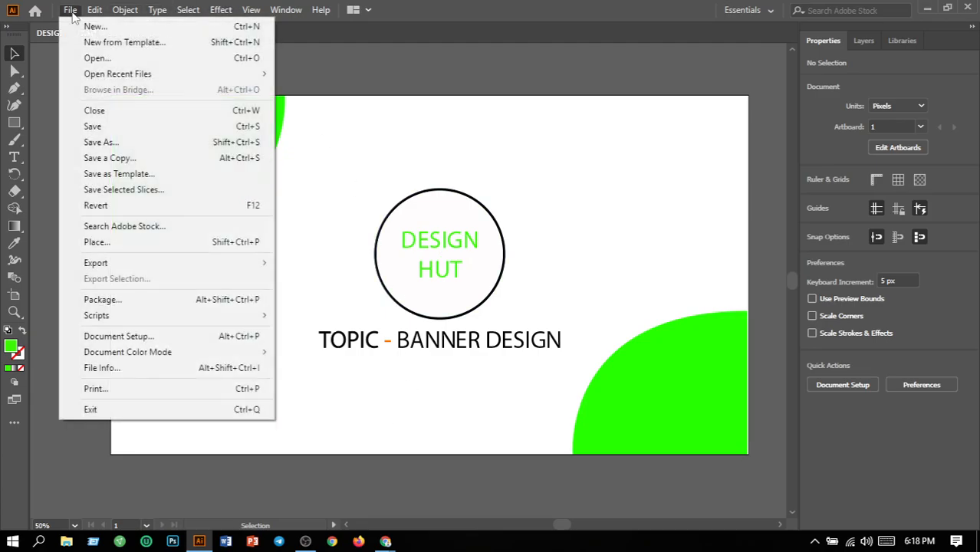
pyautogui.click(90, 128)
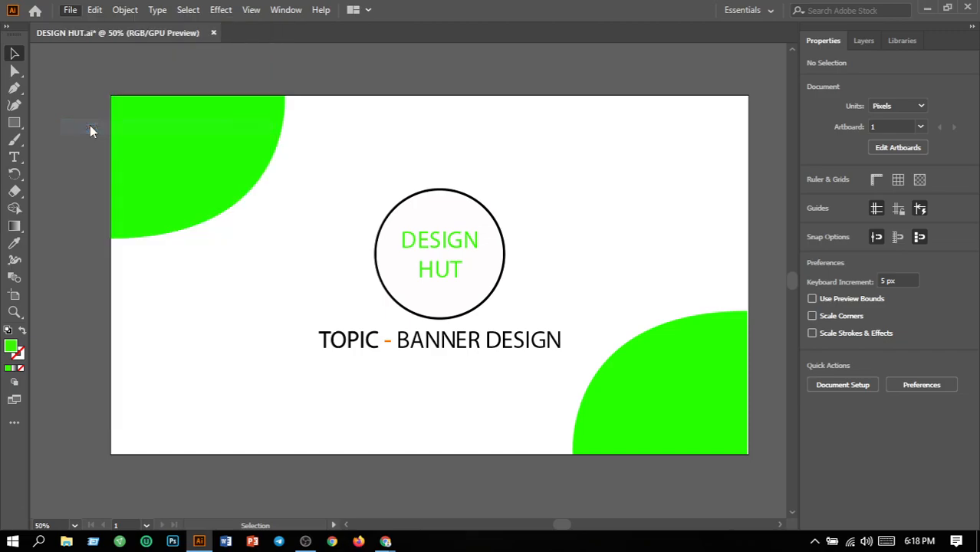
pyautogui.click(71, 11)
pyautogui.moveTo(114, 262)
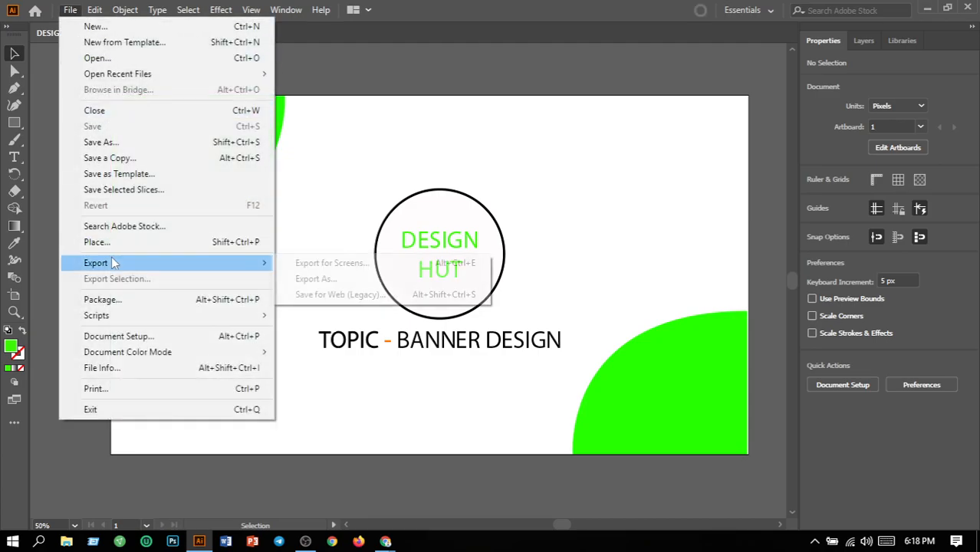
pyautogui.click(327, 281)
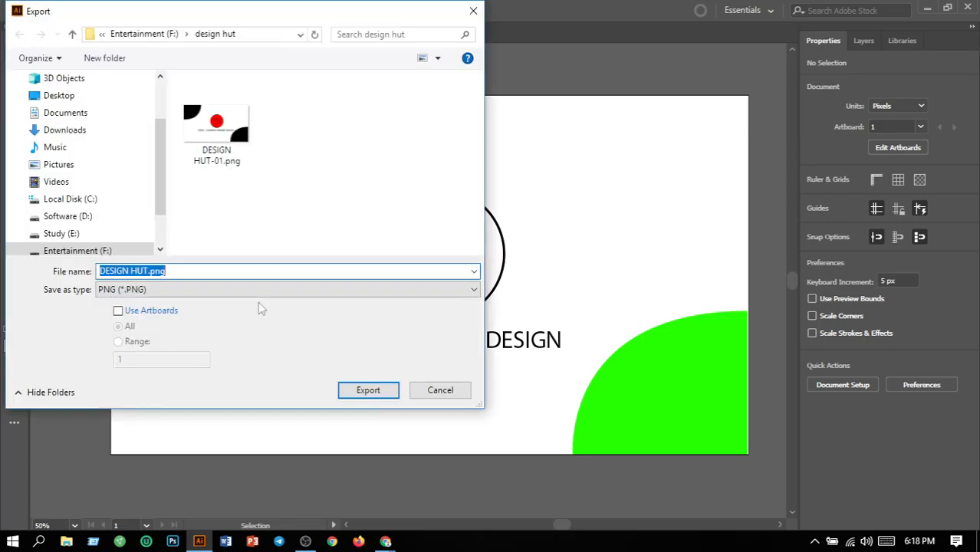
pyautogui.click(120, 311)
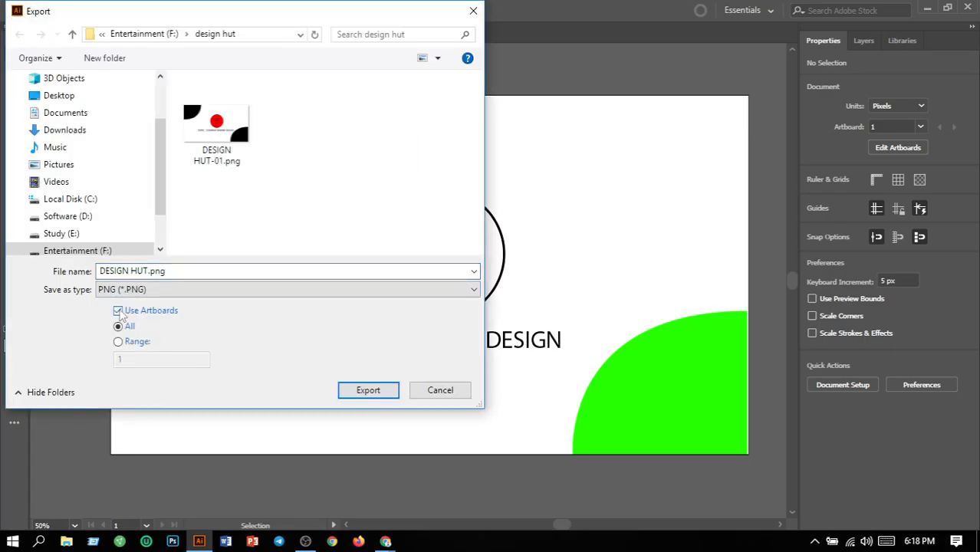
pyautogui.click(368, 390)
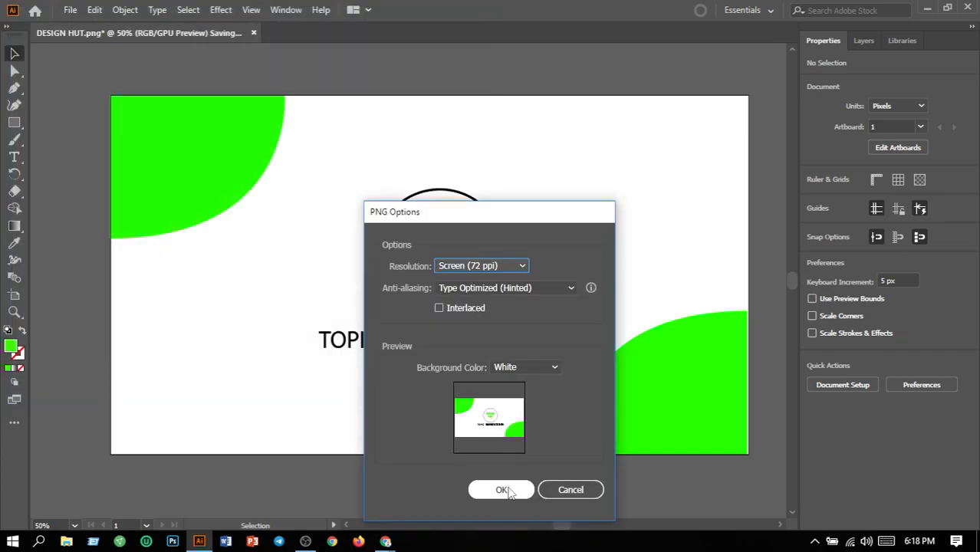
pyautogui.click(507, 490)
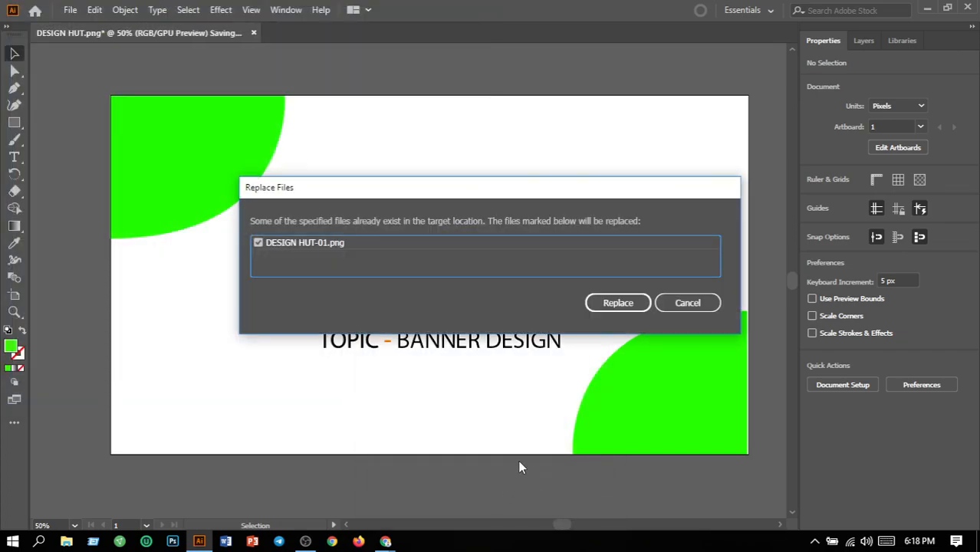
pyautogui.click(618, 304)
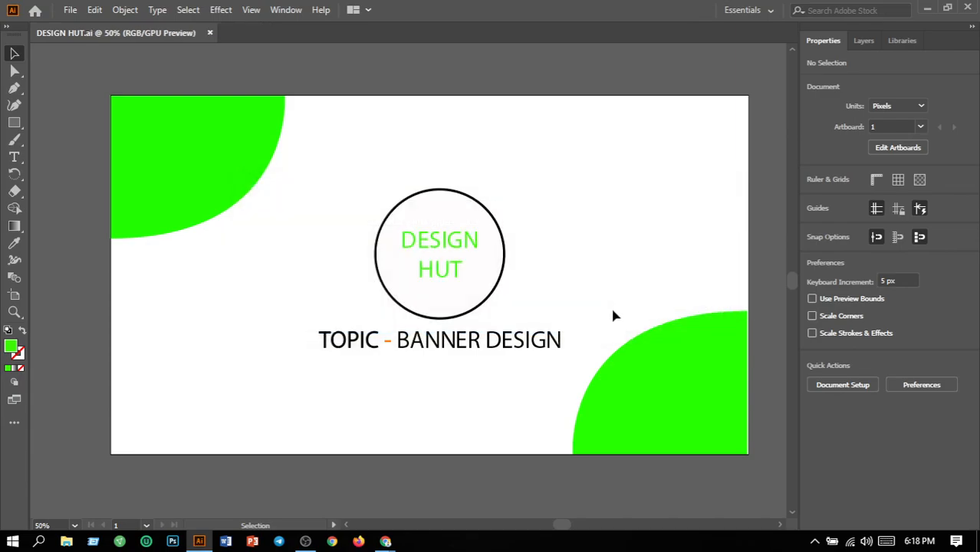
# - Create a new 1280 x 420 px landscape document with one artboard
pyautogui.click(70, 11)
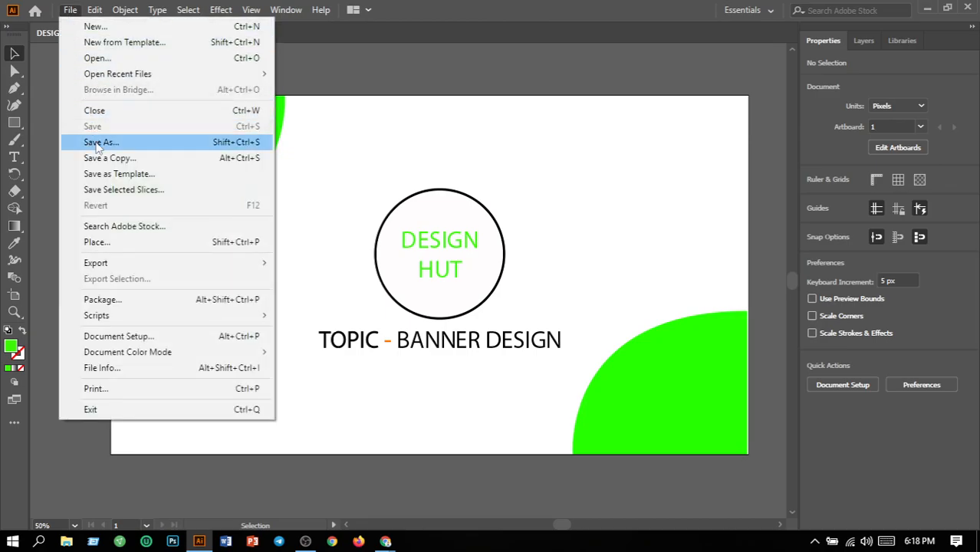
pyautogui.click(106, 26)
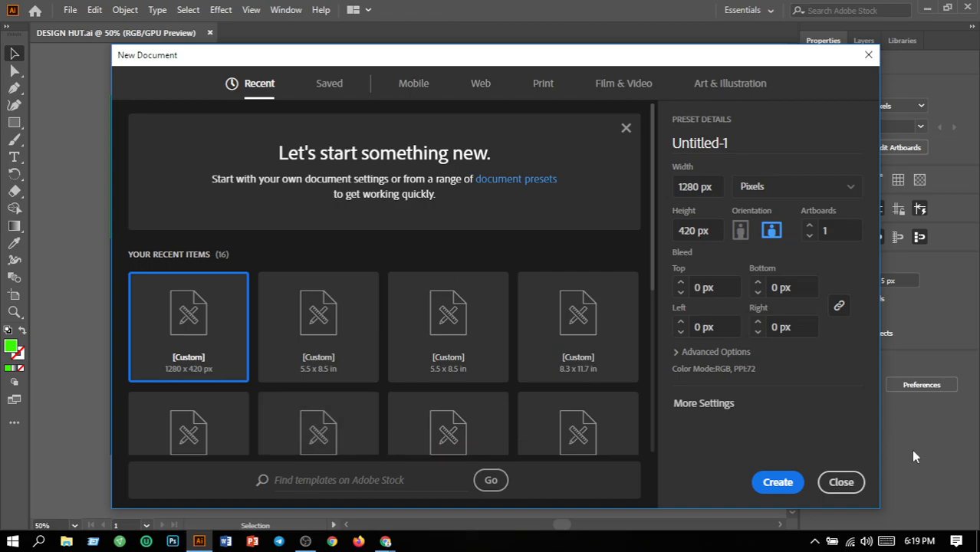
pyautogui.click(778, 482)
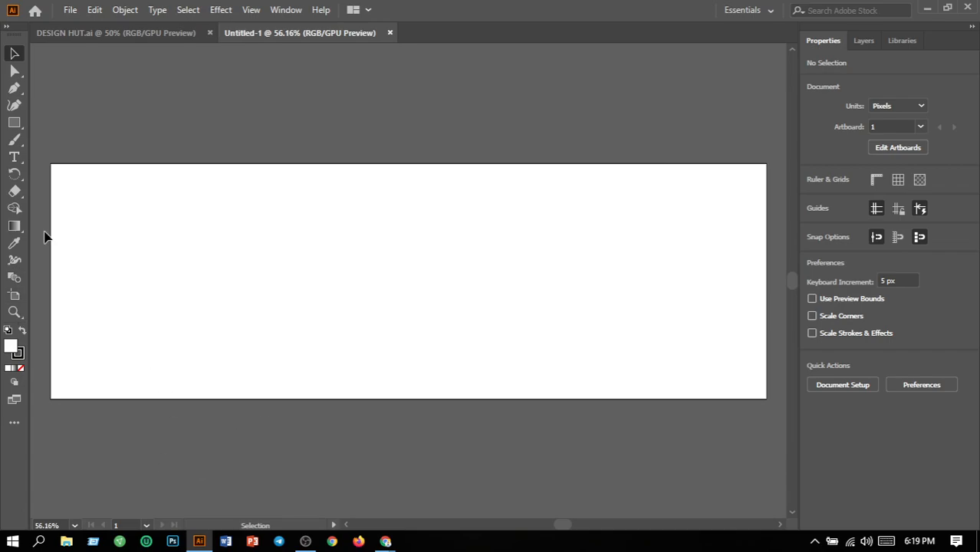
# - Draw a closed shape with an S-curved right side using the Pen tool, about 404 x 420 px, covering the artboard's left end
pyautogui.click(18, 91)
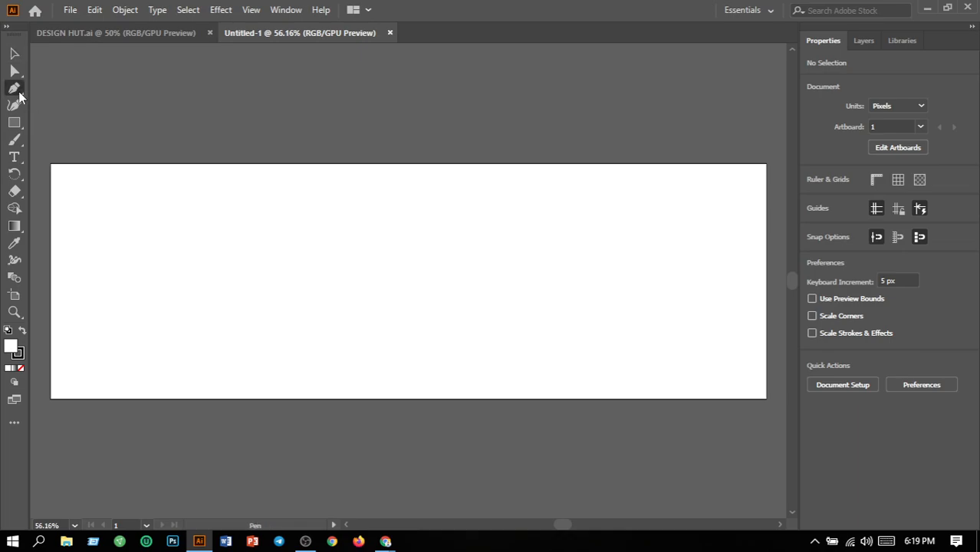
pyautogui.click(51, 398)
pyautogui.moveTo(181, 285); pyautogui.dragTo(192, 184)
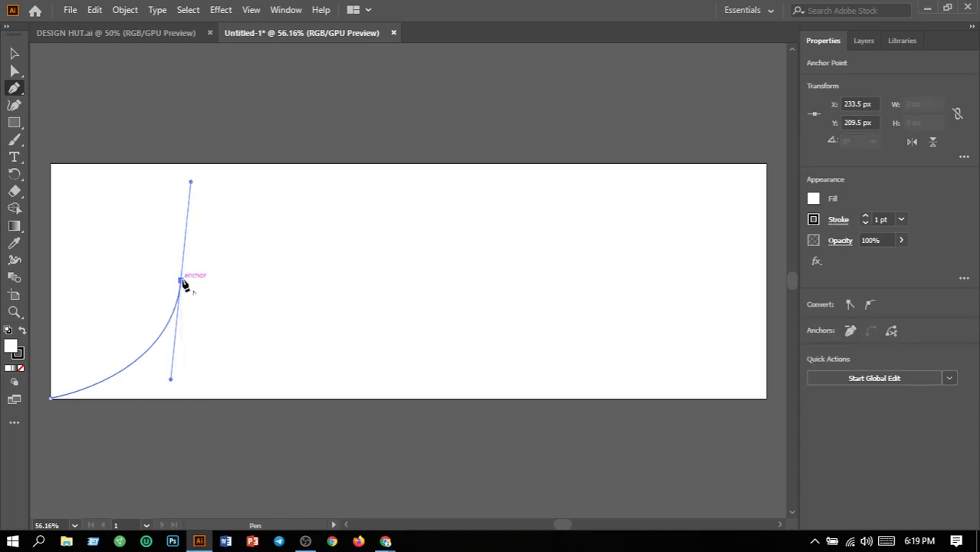
pyautogui.moveTo(182, 282); pyautogui.dragTo(294, 167)
pyautogui.moveTo(381, 164); pyautogui.dragTo(368, 148)
pyautogui.click(276, 164)
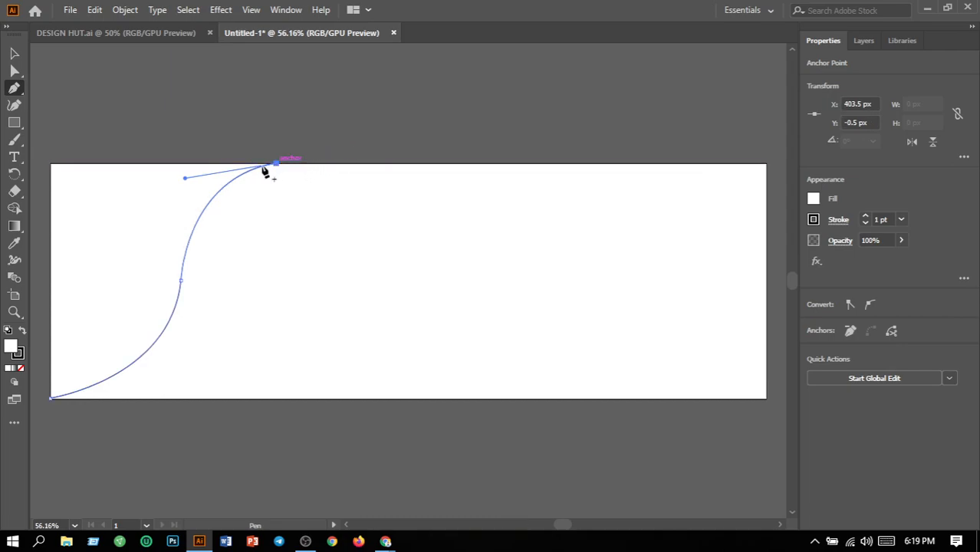
pyautogui.click(51, 165)
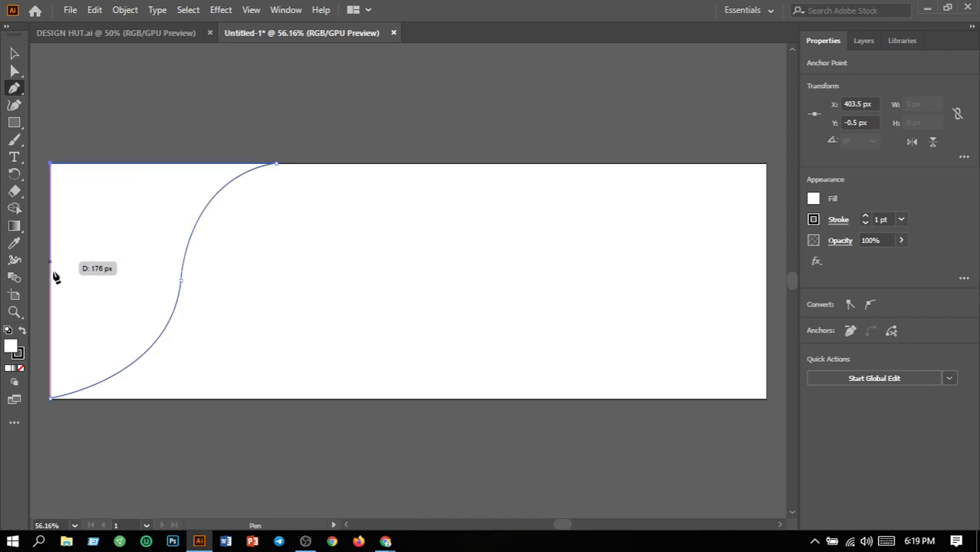
pyautogui.moveTo(50, 380); pyautogui.dragTo(52, 382)
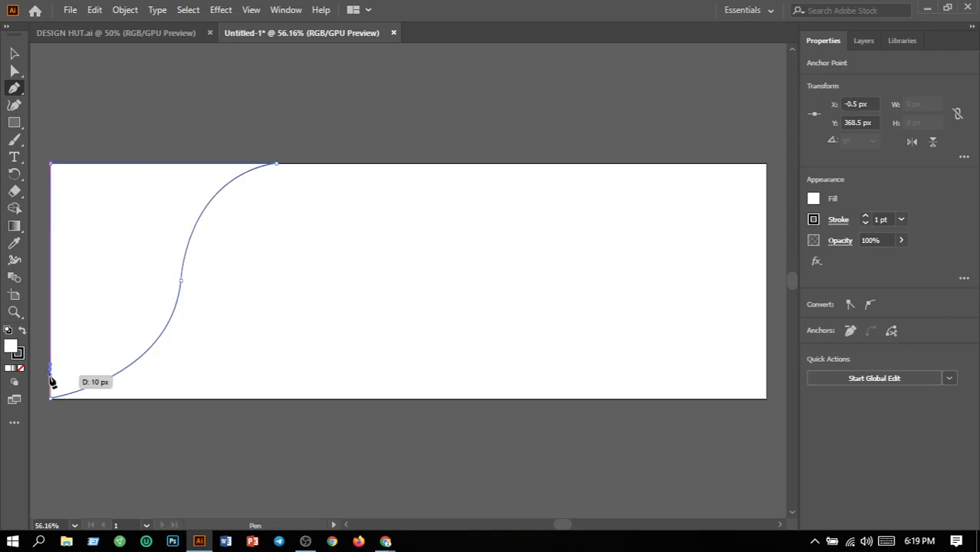
pyautogui.hotkey('ctrl', 'z')
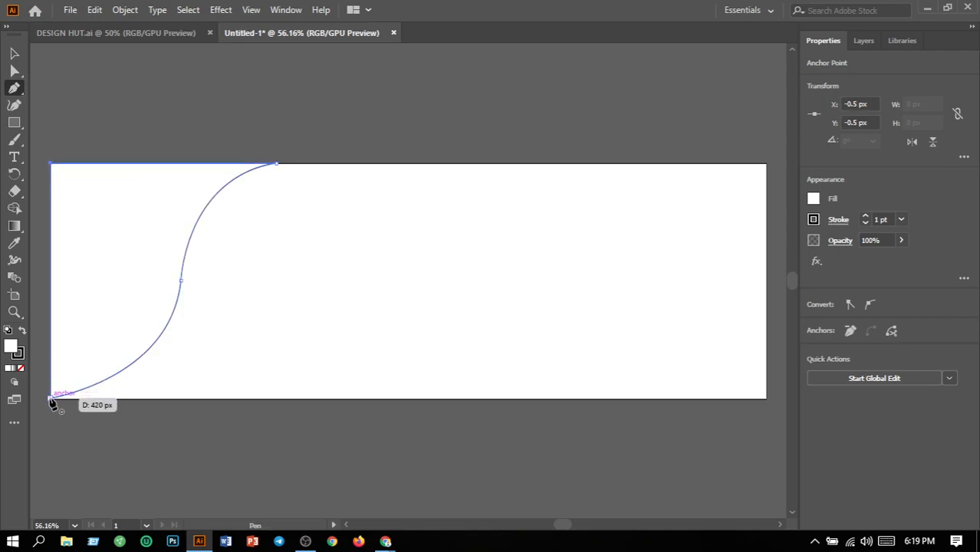
pyautogui.click(51, 398)
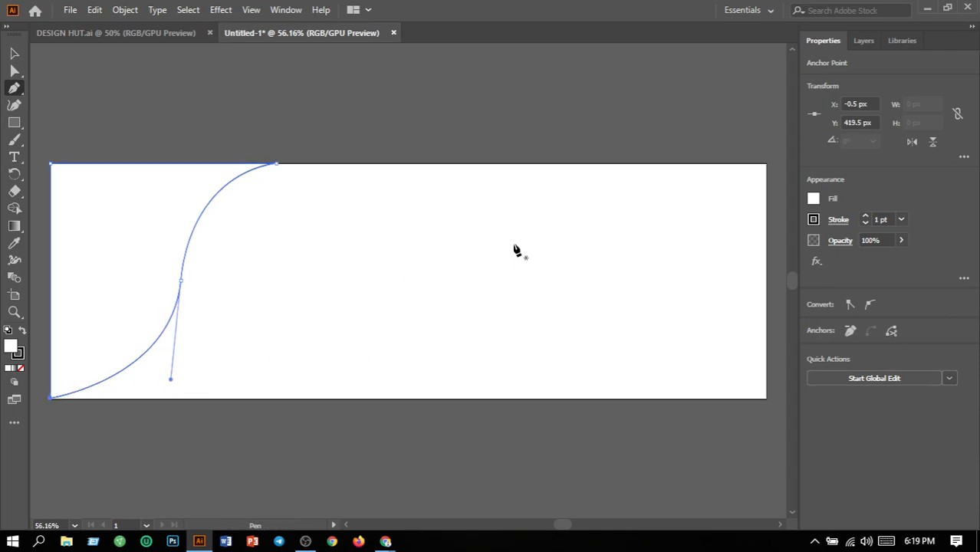
# - Fill the S-curved shape with bright red FC0606
pyautogui.click(14, 54)
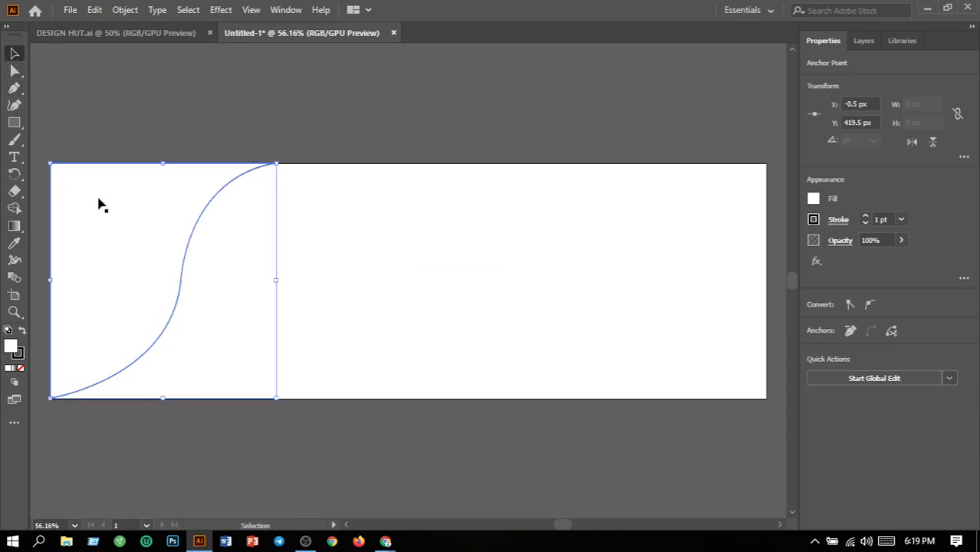
pyautogui.click(9, 369)
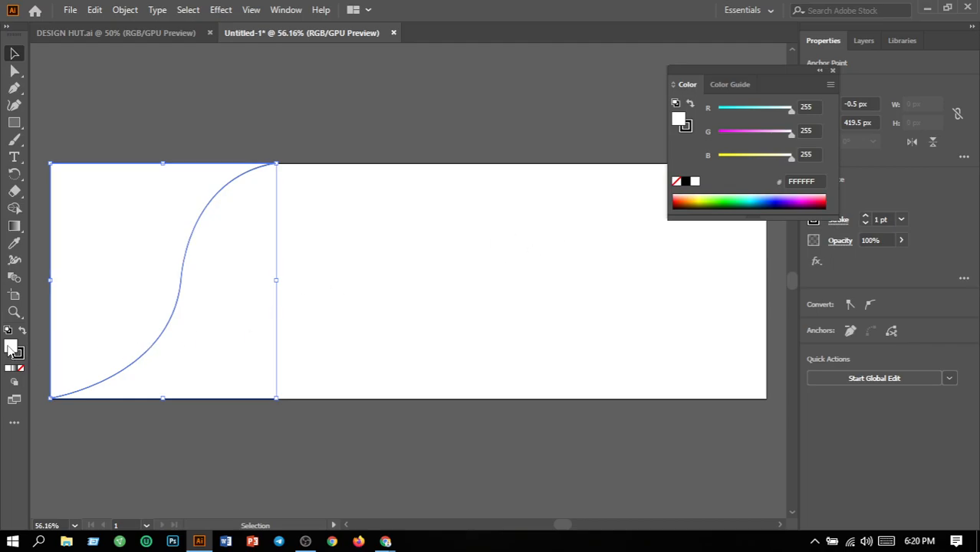
pyautogui.doubleClick(11, 347)
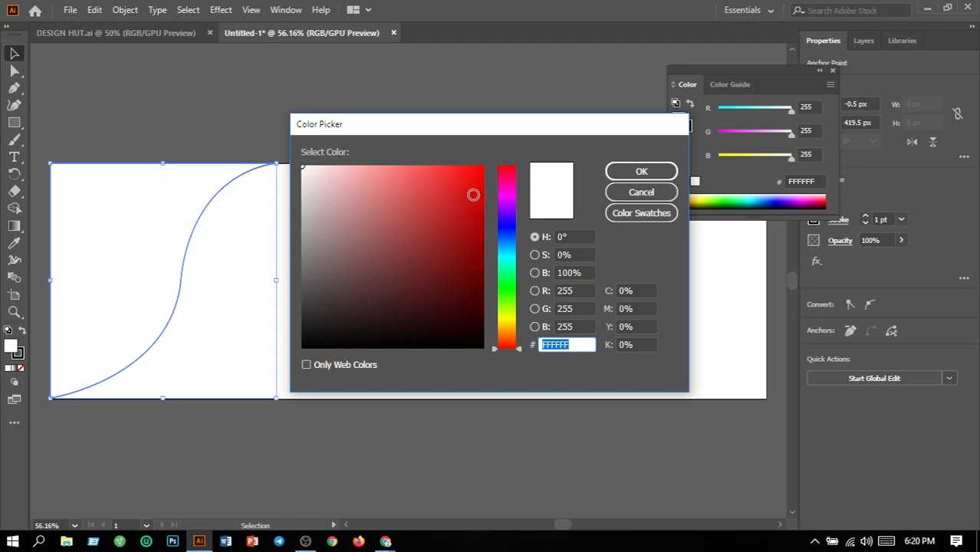
pyautogui.click(480, 166)
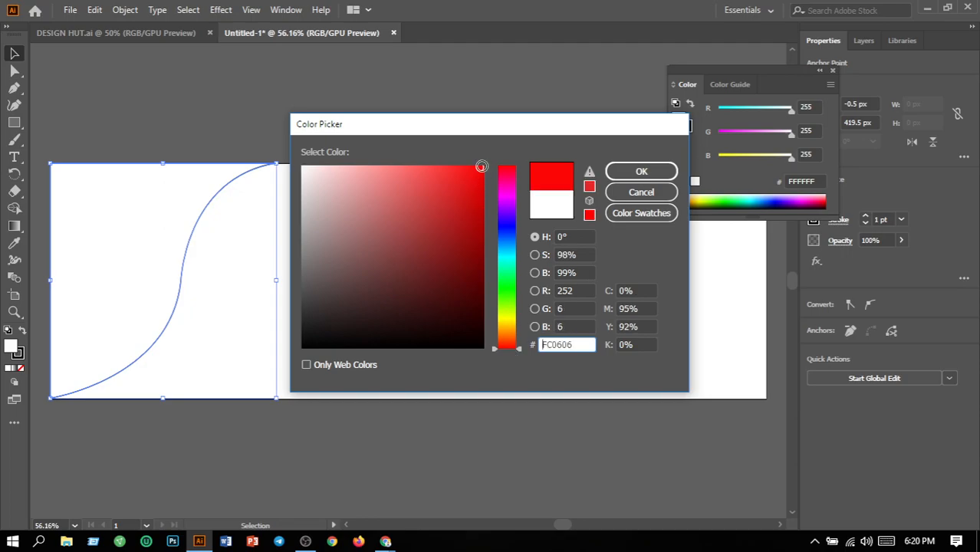
pyautogui.click(641, 171)
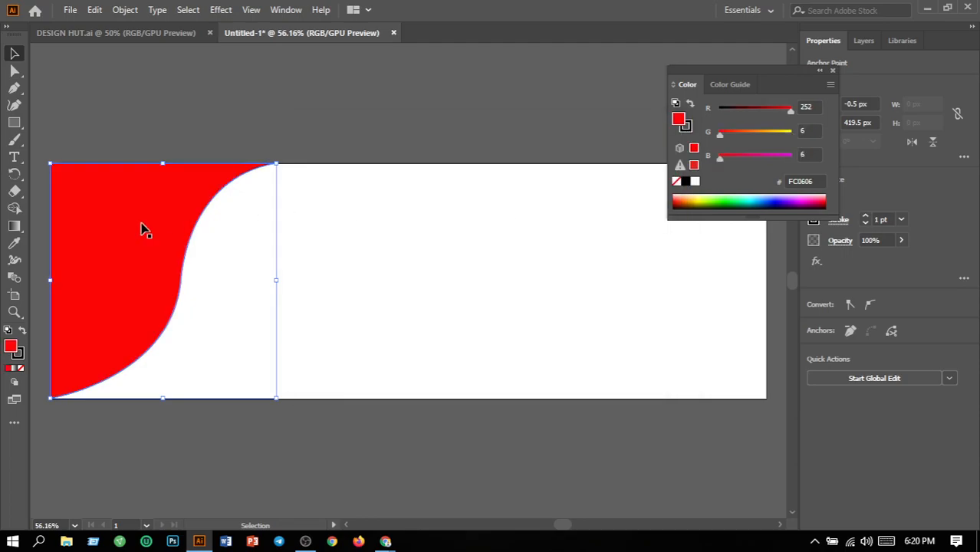
pyautogui.click(290, 223)
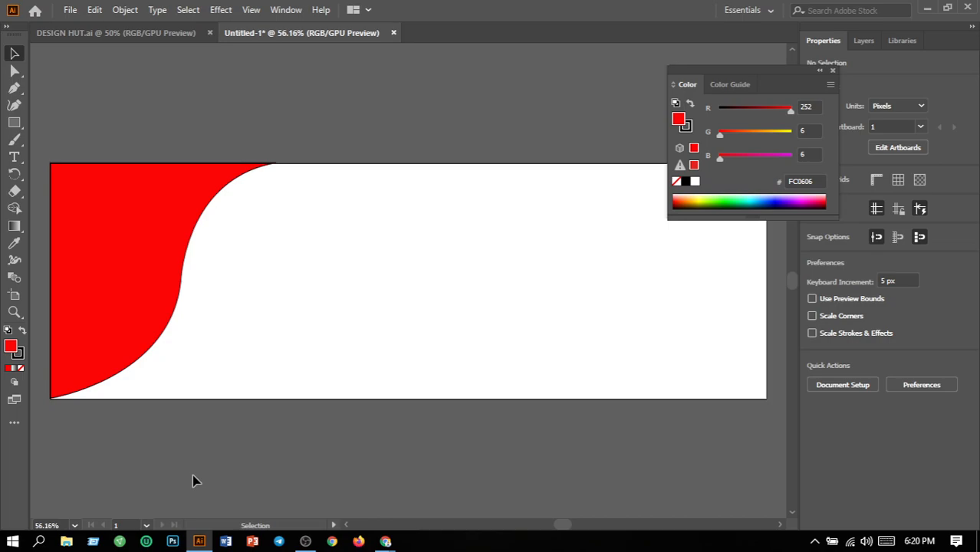
pyautogui.click(832, 70)
# - Set the red shape's stroke weight to 0 and shift the shape slightly to sit flush with the artboard's left edges
pyautogui.click(161, 284)
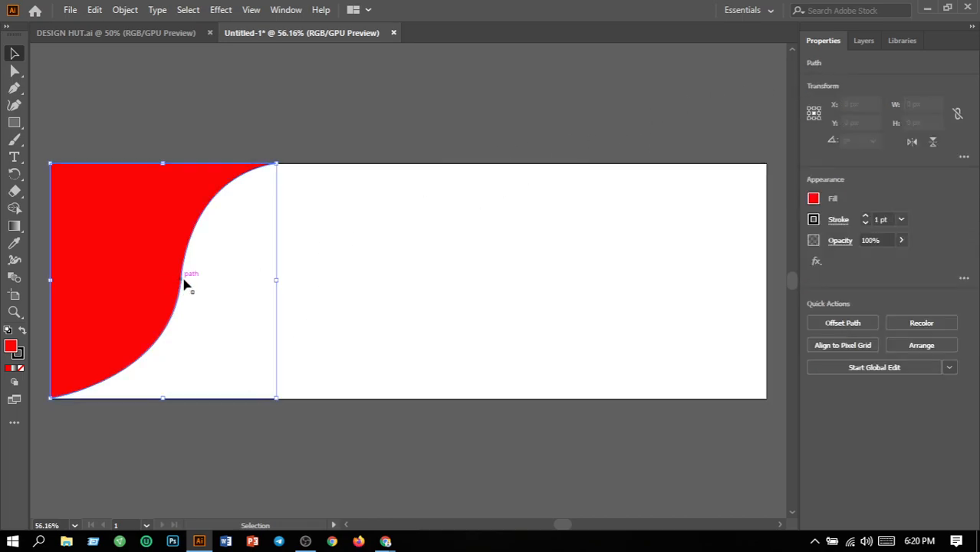
pyautogui.click(884, 220)
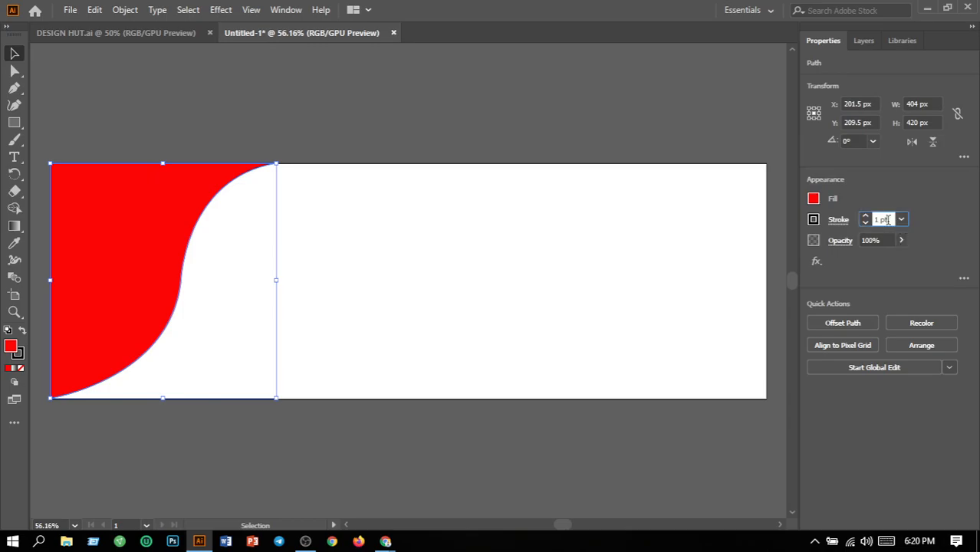
pyautogui.write('0')
pyautogui.press('Return')
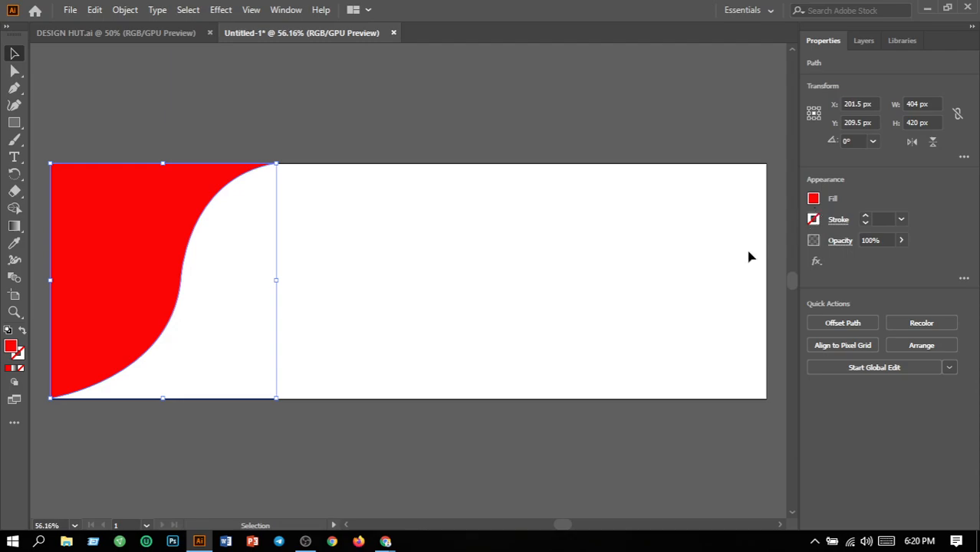
pyautogui.click(418, 139)
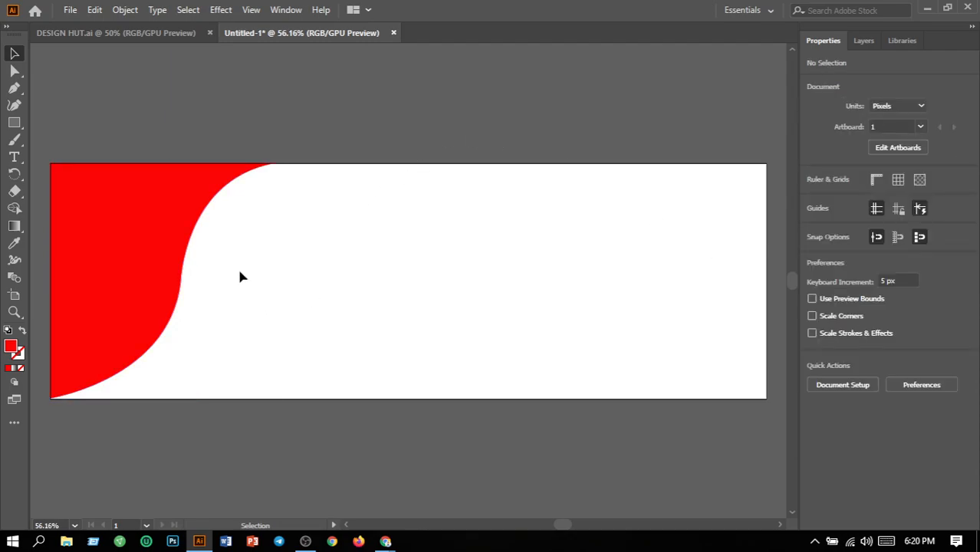
pyautogui.moveTo(185, 267); pyautogui.dragTo(182, 269)
pyautogui.click(251, 451)
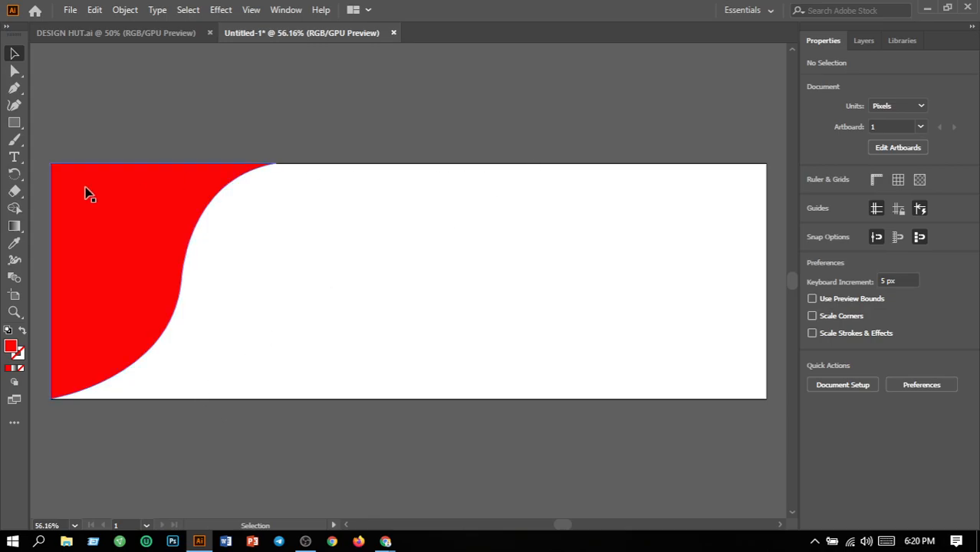
# - Add the text TOPIC in the upper middle of the artboard and set its font size to 48 pt
pyautogui.click(14, 157)
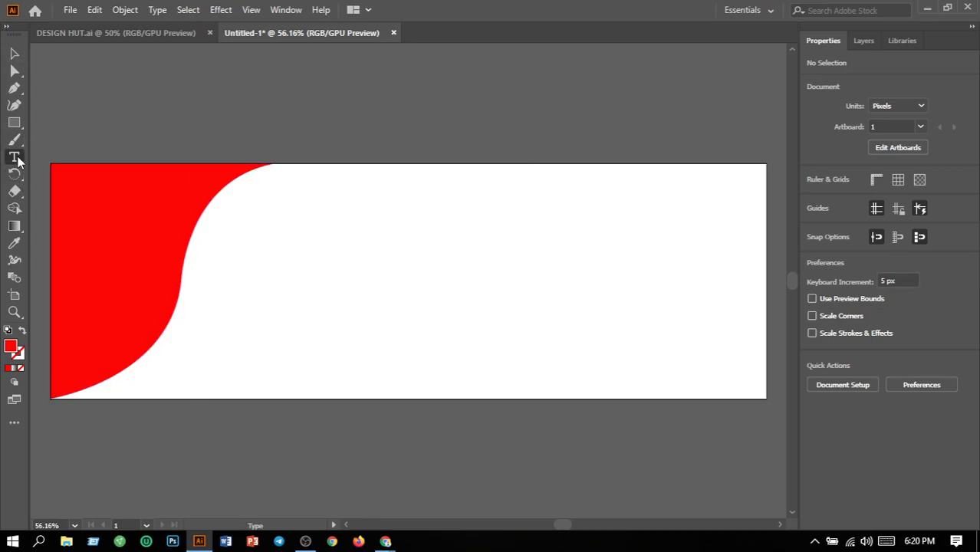
pyautogui.click(386, 206)
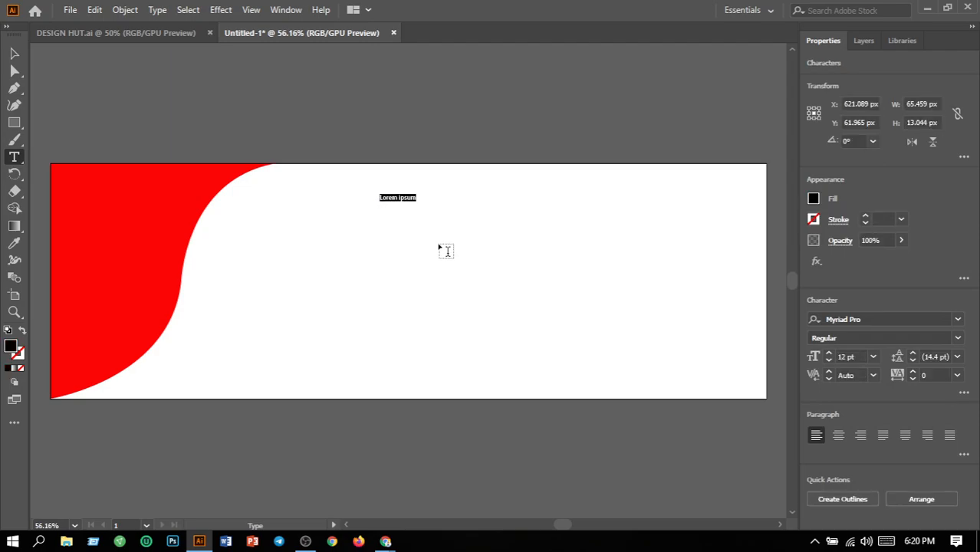
pyautogui.write('TOPIC')
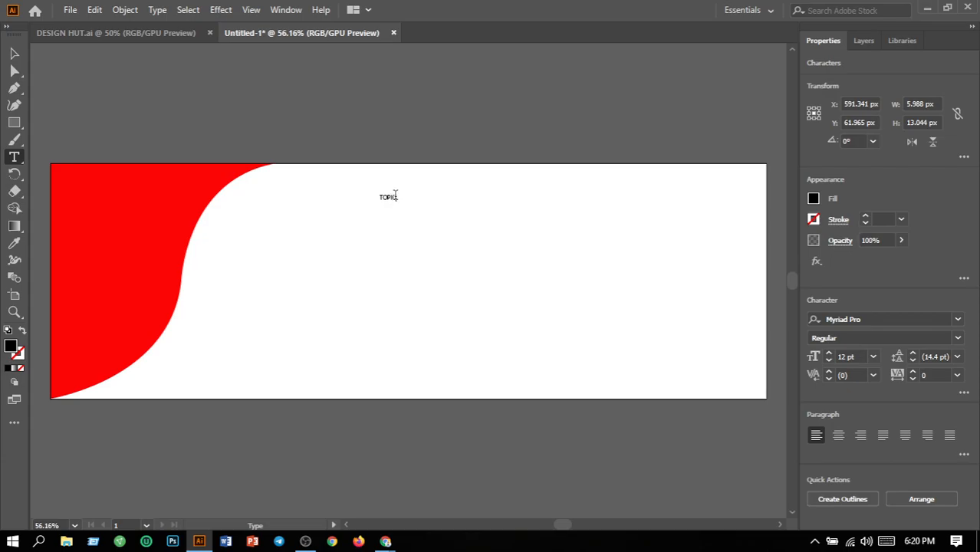
pyautogui.moveTo(396, 197); pyautogui.dragTo(335, 193)
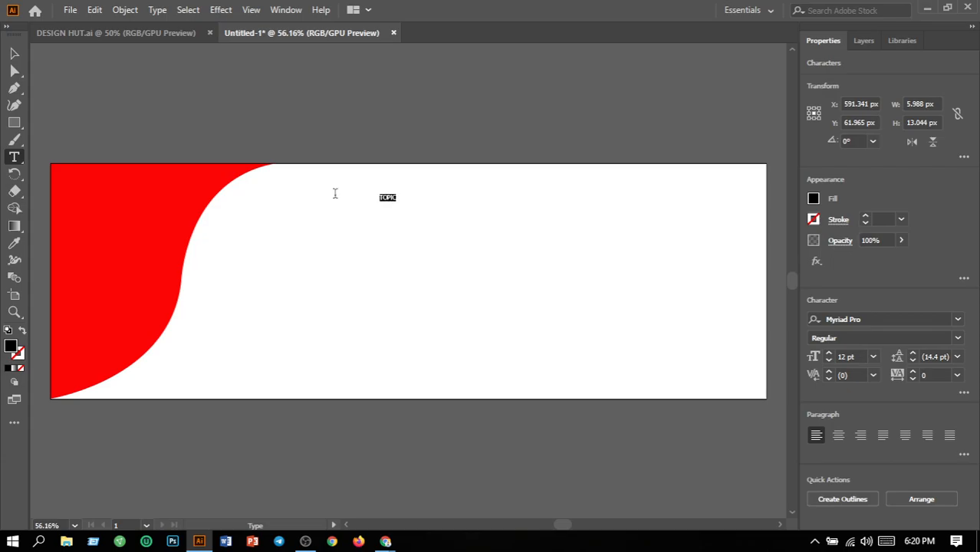
pyautogui.click(872, 357)
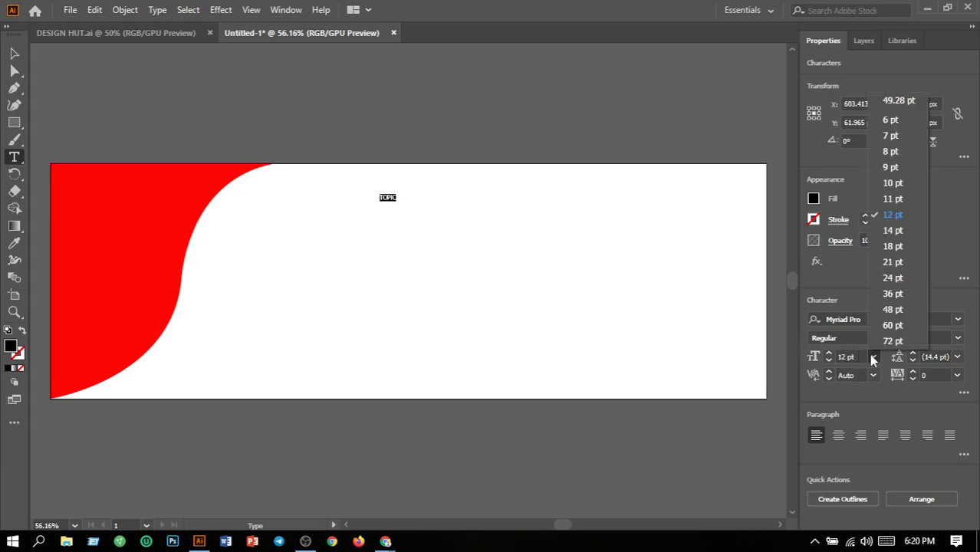
pyautogui.click(893, 309)
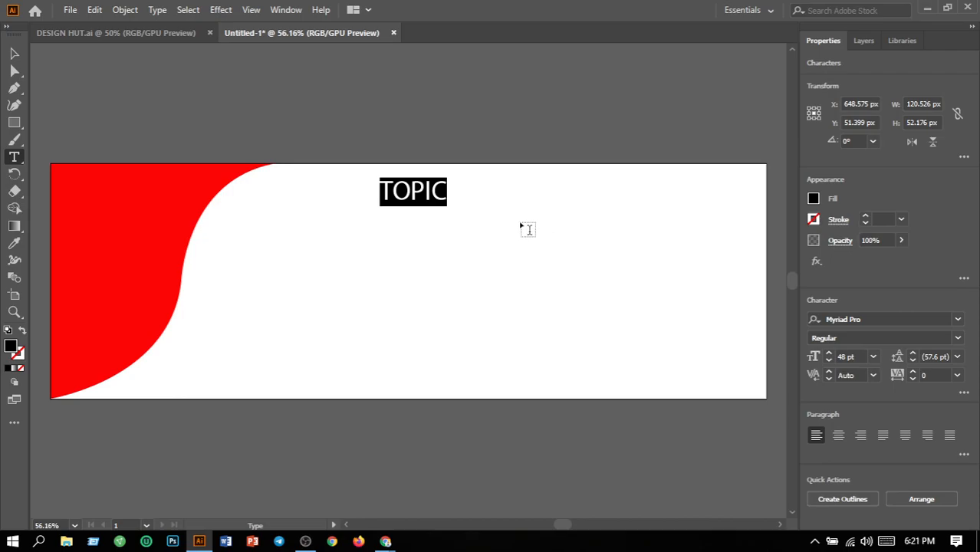
# - Move the TOPIC text right and down to about X 731 px, Y 85 px on the artboard
pyautogui.click(13, 54)
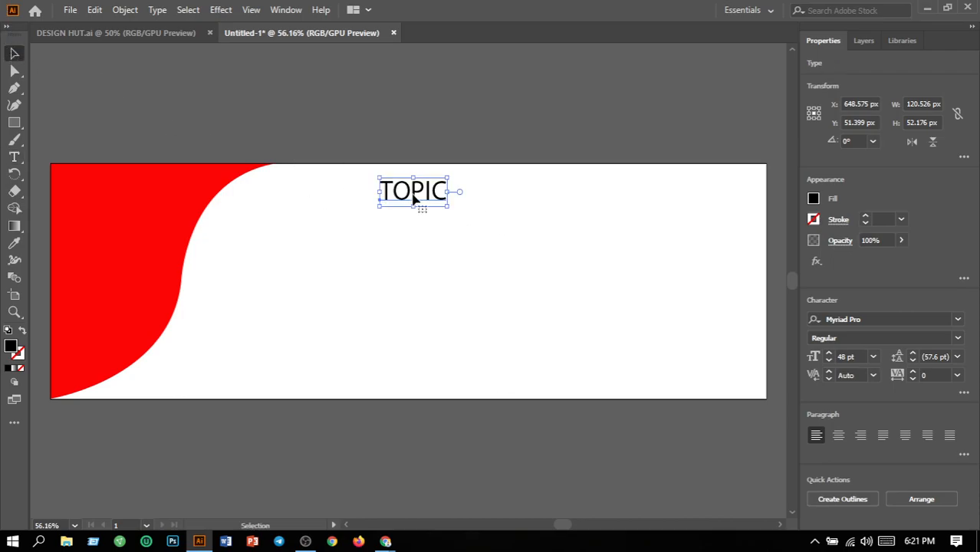
pyautogui.moveTo(414, 198); pyautogui.dragTo(459, 223)
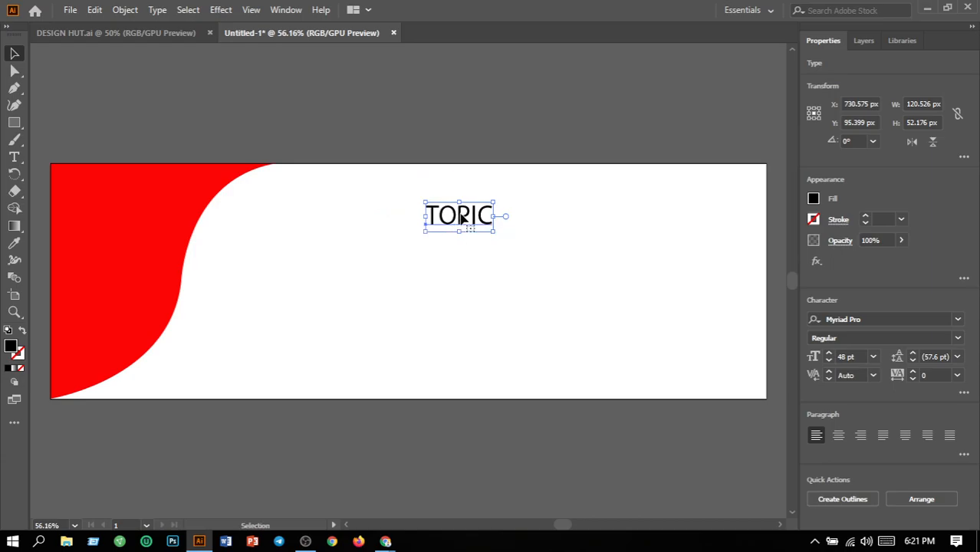
pyautogui.hotkey('shift', 'Up')
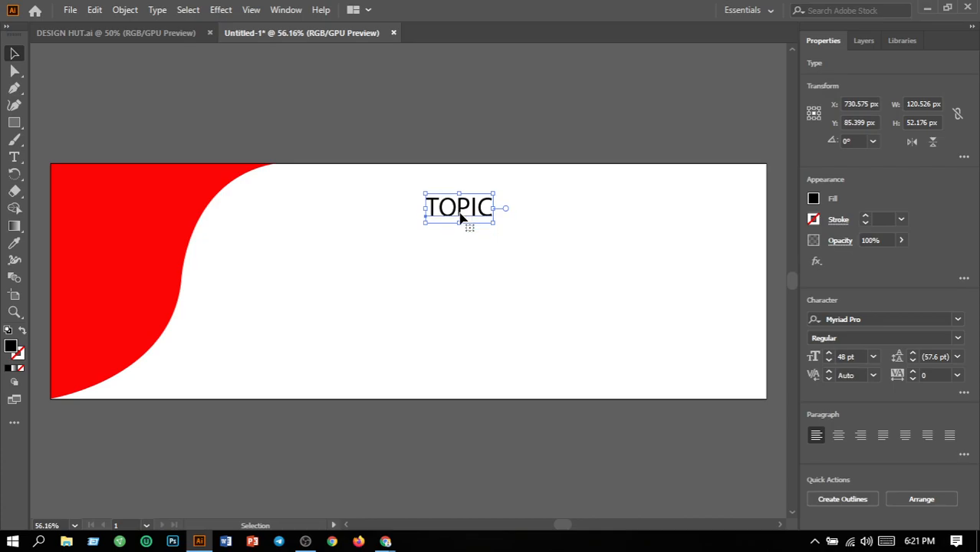
pyautogui.click(389, 188)
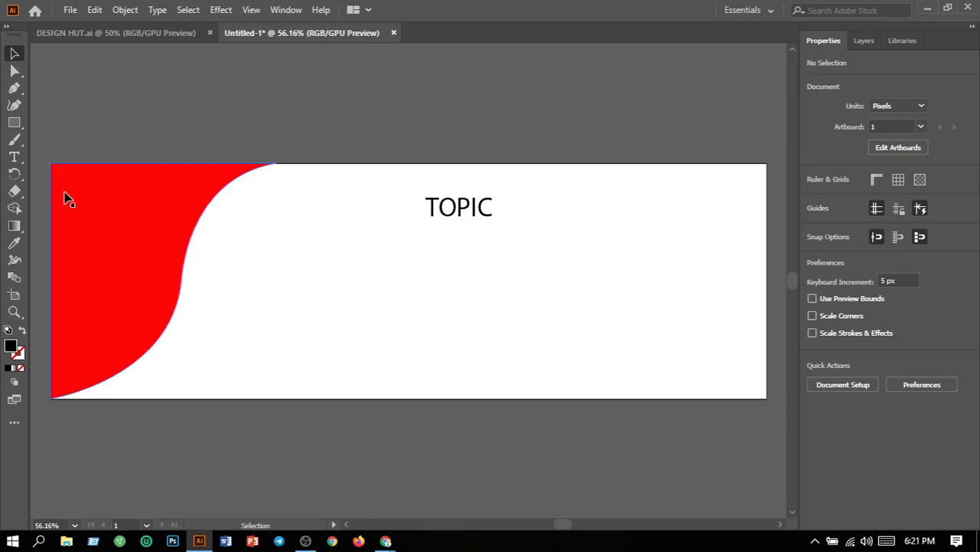
# - Lock the red shape
pyautogui.click(148, 222)
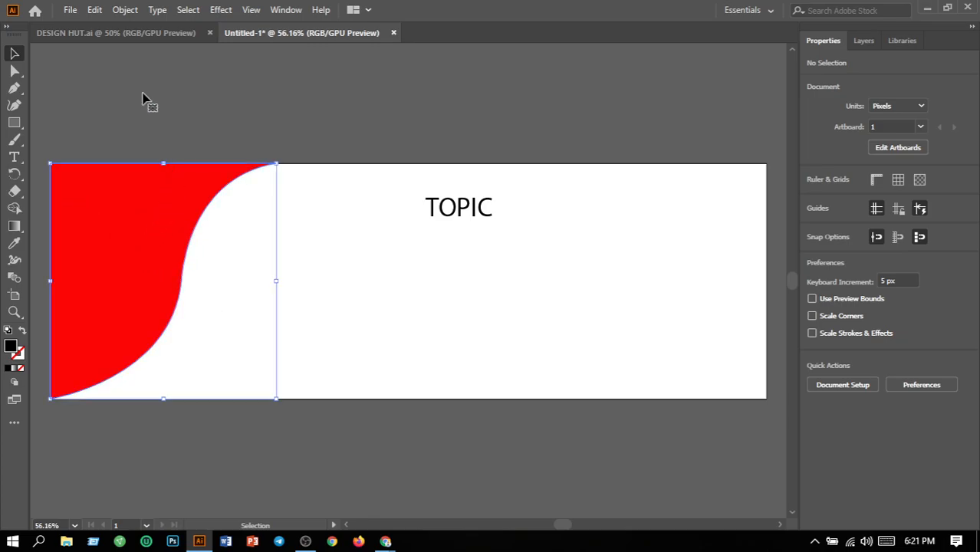
pyautogui.click(127, 12)
pyautogui.moveTo(253, 109)
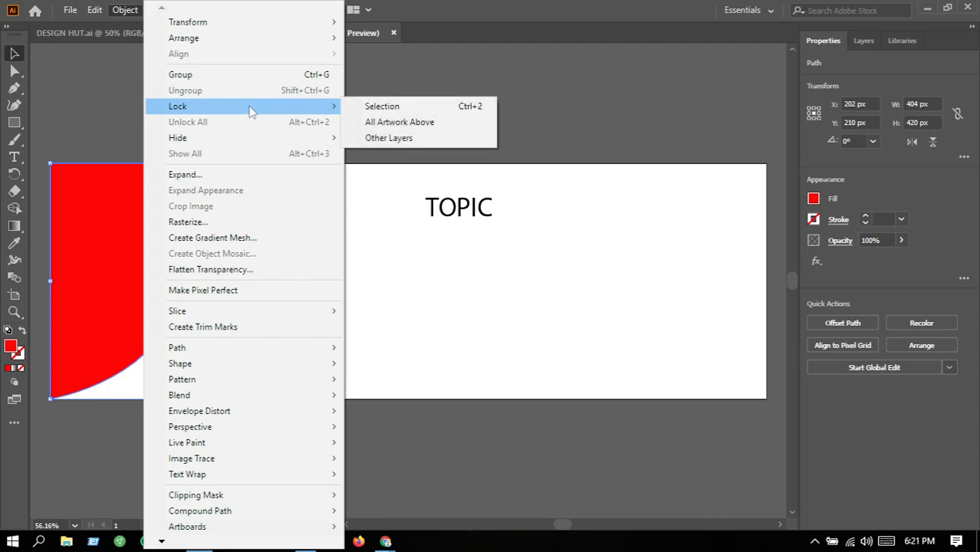
pyautogui.click(426, 112)
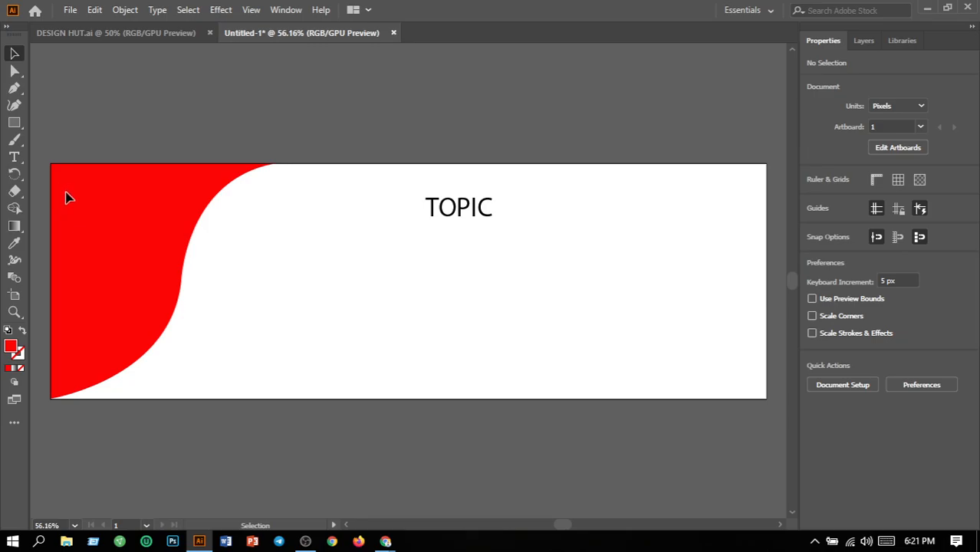
# - Add the text COMPANY LOGO over the upper part of the red shape
pyautogui.moveTo(14, 157); pyautogui.dragTo(54, 153)
pyautogui.click(83, 204)
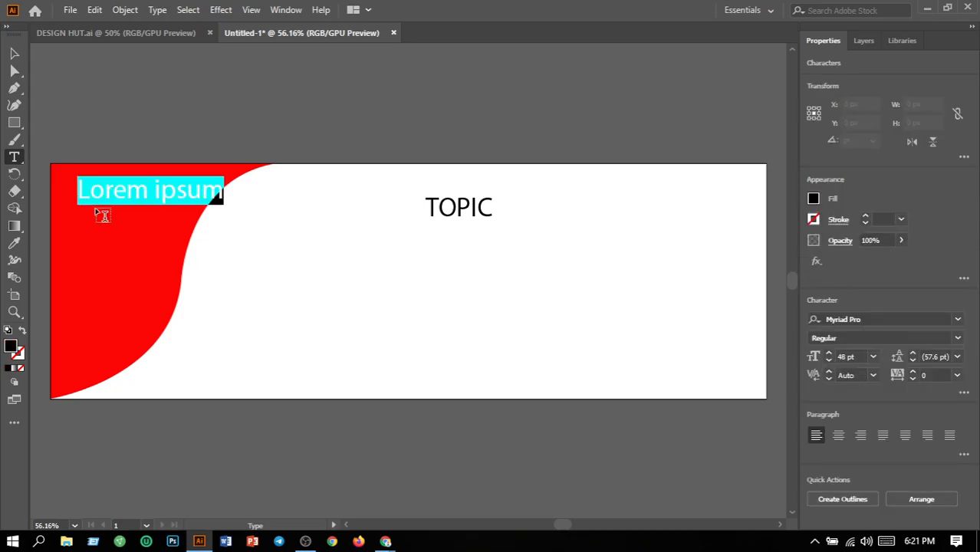
pyautogui.write('lOGO ')
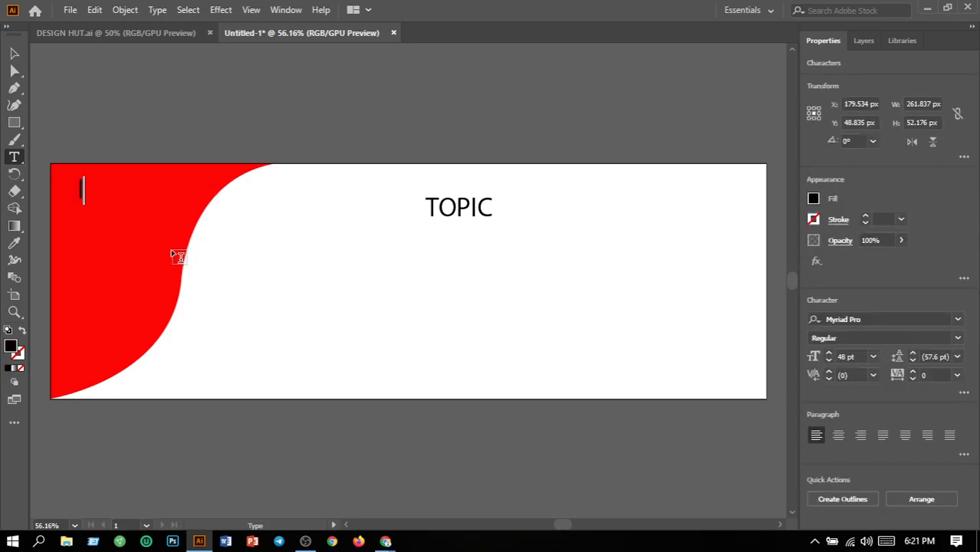
pyautogui.write('DESIGN')
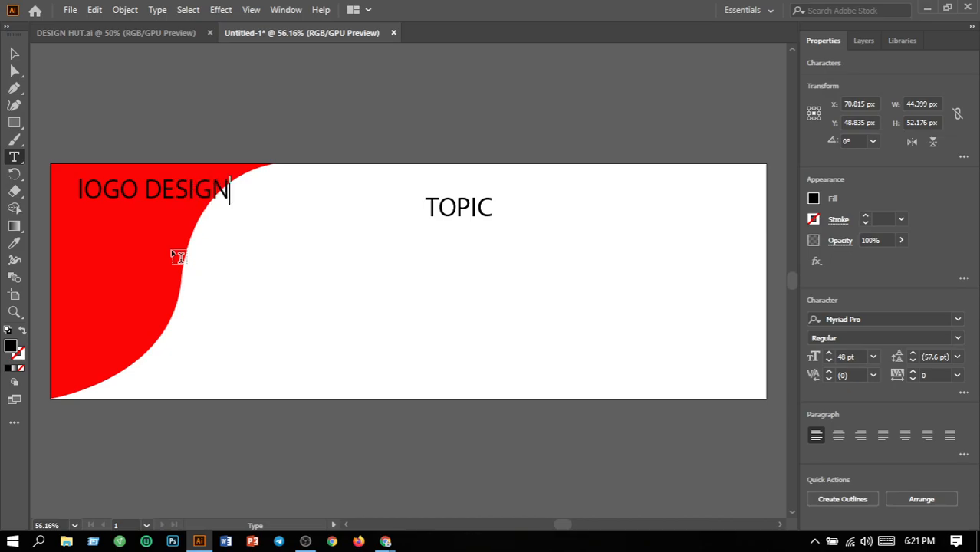
pyautogui.press('BackSpace')
pyautogui.press('BackSpace')
pyautogui.press('BackSpace')
pyautogui.press('BackSpace')
pyautogui.press('BackSpace')
pyautogui.press('BackSpace')
pyautogui.press('BackSpace')
pyautogui.press('BackSpace')
pyautogui.press('BackSpace')
pyautogui.press('BackSpace')
pyautogui.press('BackSpace')
pyautogui.write('COMPANY LOGO')
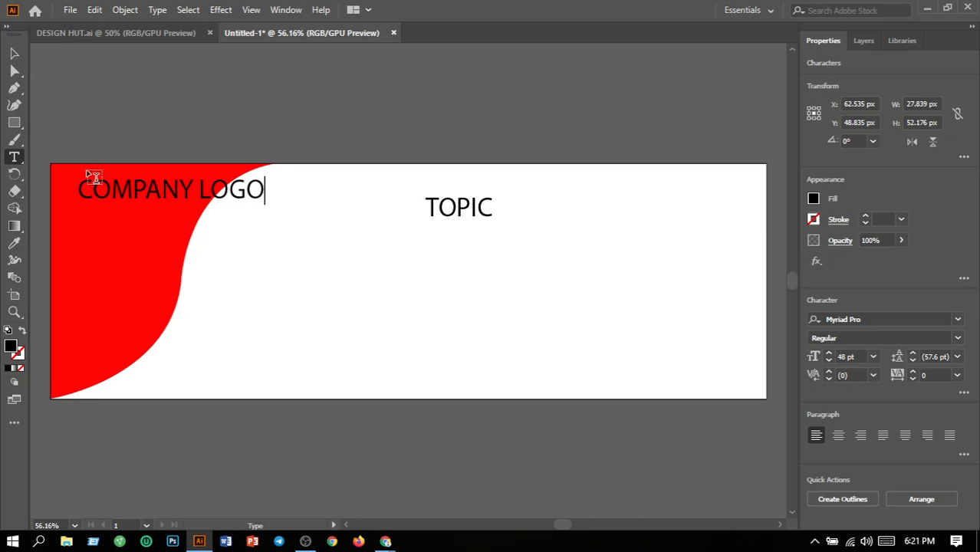
# - Set the COMPANY LOGO text's font size to 24 pt
pyautogui.moveTo(262, 188); pyautogui.dragTo(21, 182)
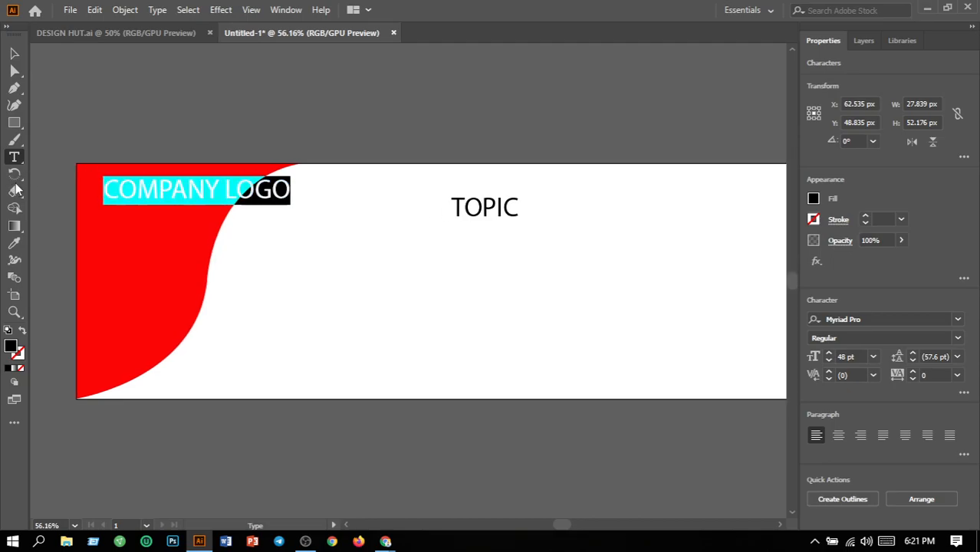
pyautogui.click(873, 358)
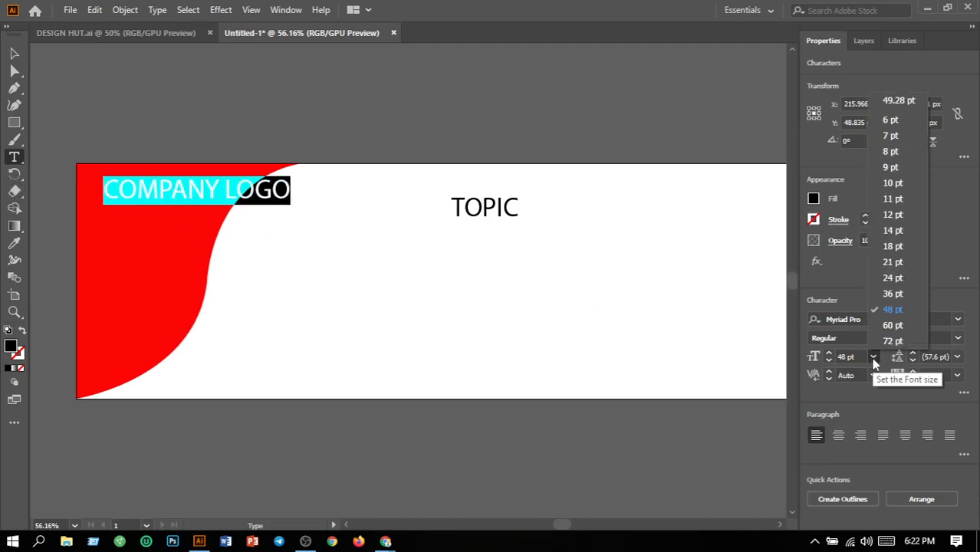
pyautogui.click(892, 279)
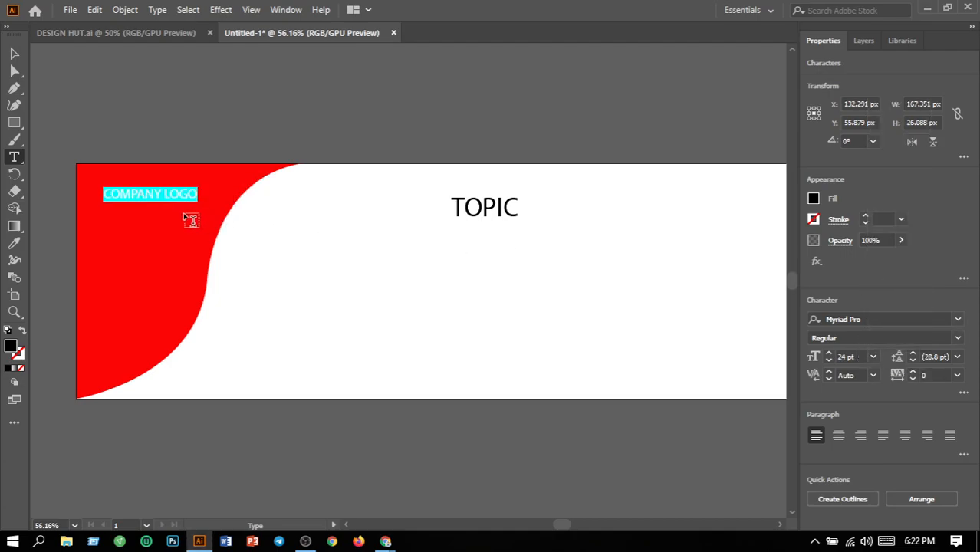
pyautogui.click(14, 54)
pyautogui.click(296, 242)
# - Shift the COMPANY LOGO text slightly up and to the left on the red shape
pyautogui.moveTo(138, 195)
pyautogui.mouseDown()
pyautogui.moveTo(119, 188)
pyautogui.moveTo(141, 194)
pyautogui.mouseUp()
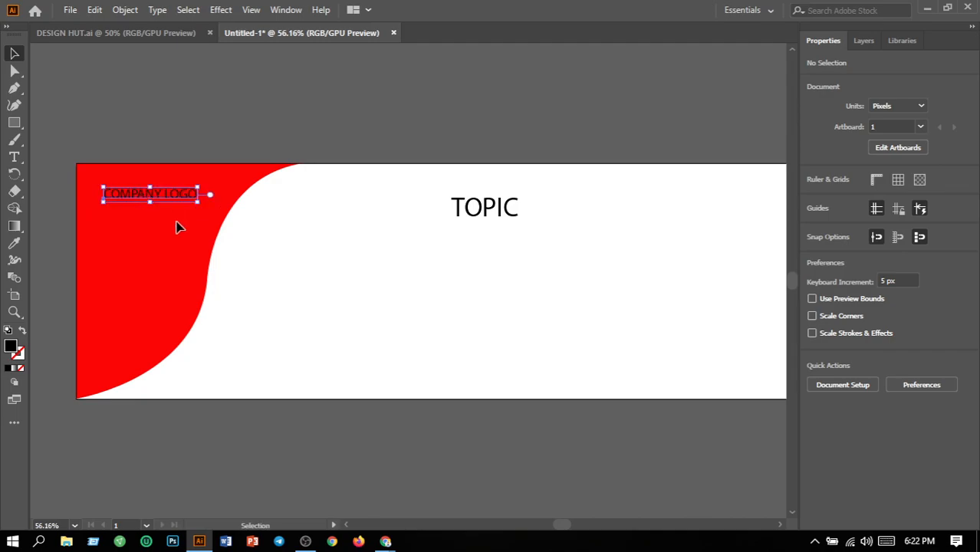
pyautogui.click(119, 234)
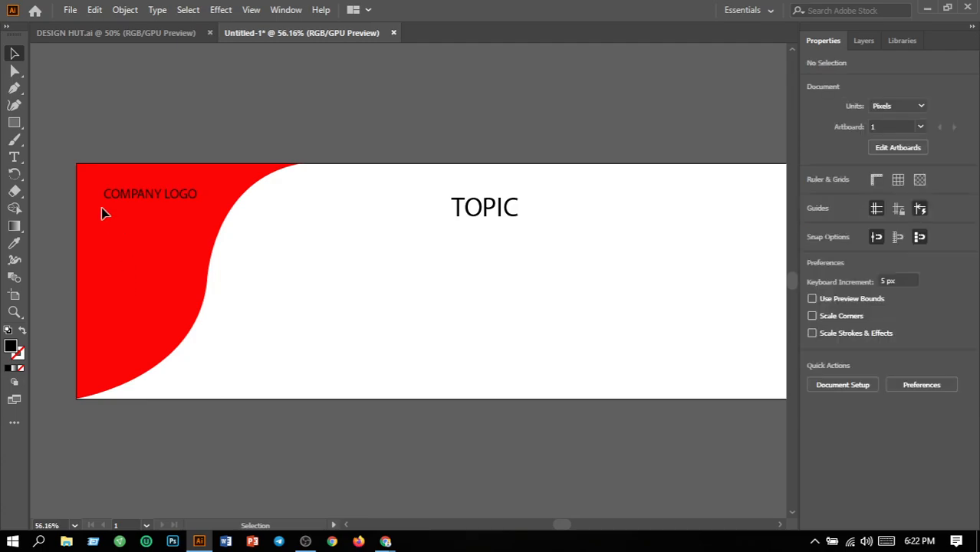
pyautogui.moveTo(125, 200); pyautogui.dragTo(118, 196)
pyautogui.click(136, 276)
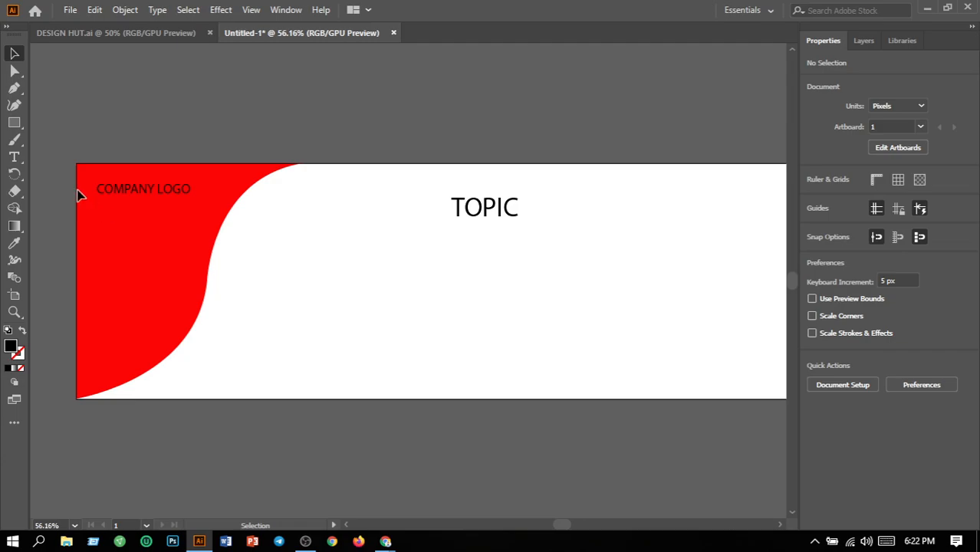
# - Add the text HOME- directly below COMPANY LOGO on the red shape
pyautogui.click(14, 157)
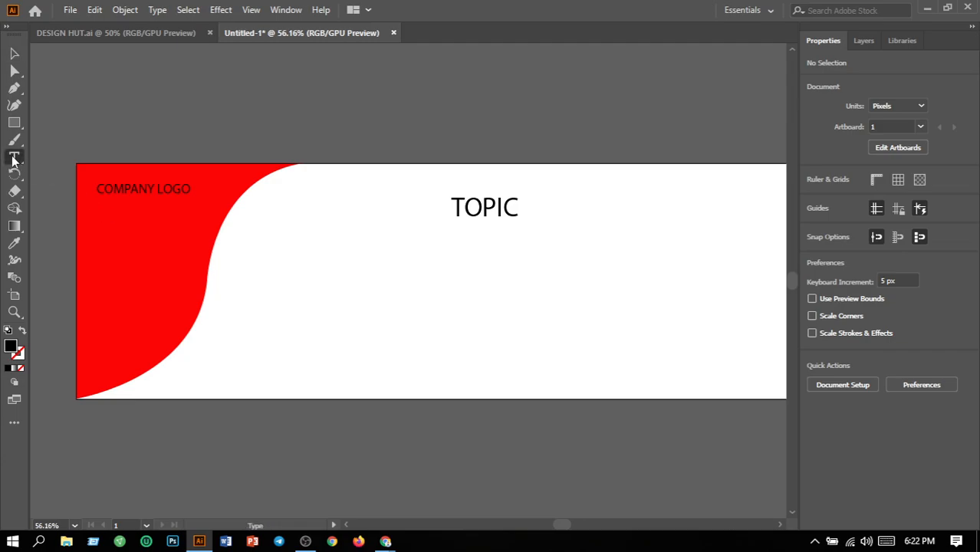
pyautogui.click(108, 211)
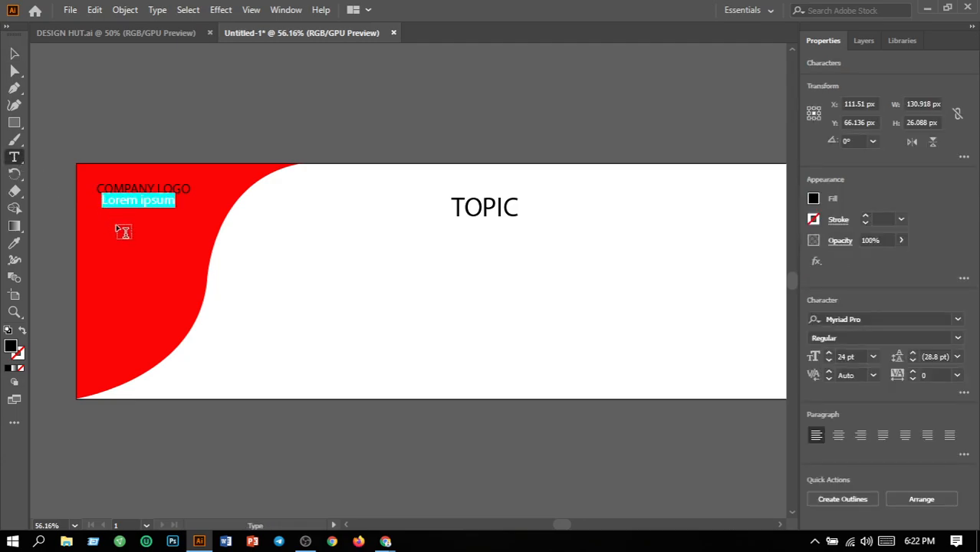
pyautogui.write('hOME')
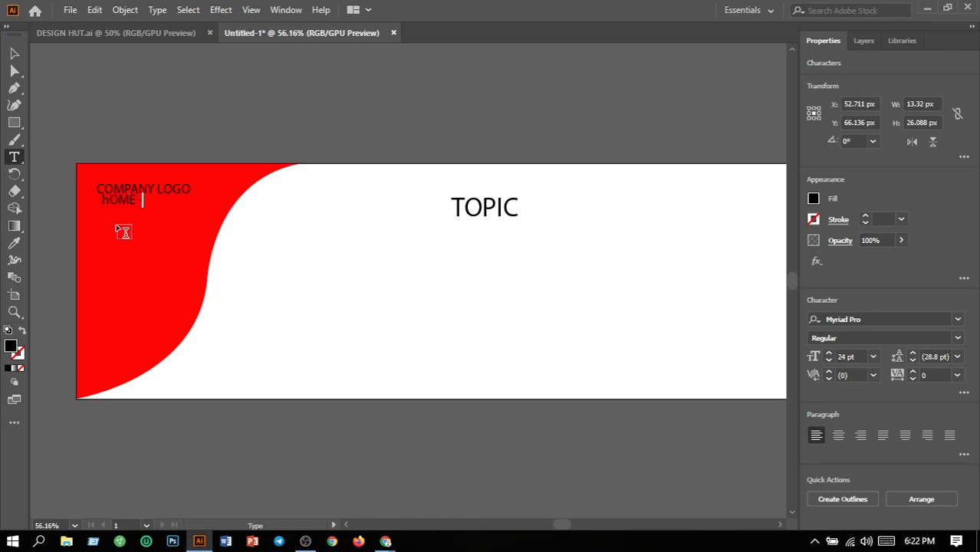
pyautogui.press('BackSpace')
pyautogui.press('BackSpace')
pyautogui.press('BackSpace')
pyautogui.press('BackSpace')
pyautogui.write('HOME')
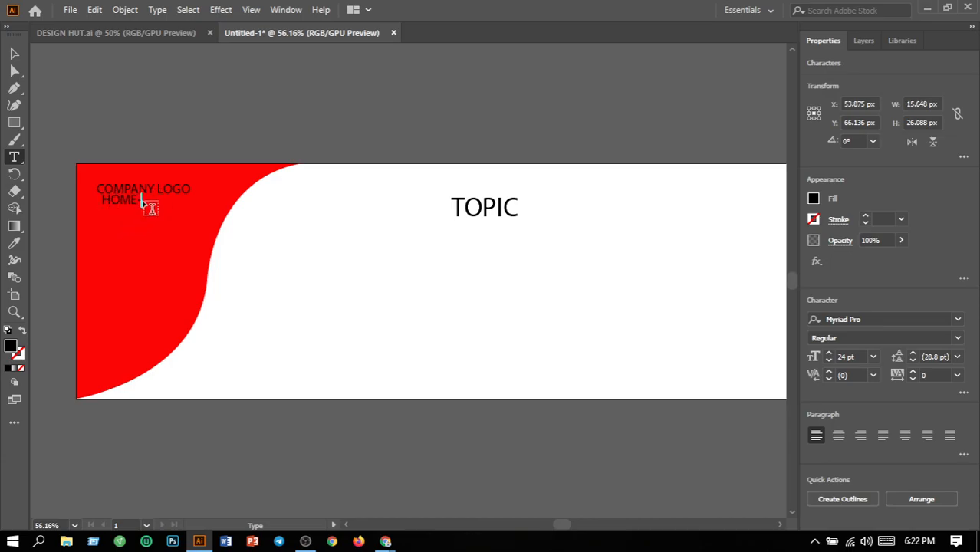
# - Set the HOME- text's font size to 14 pt
pyautogui.moveTo(140, 200); pyautogui.dragTo(44, 204)
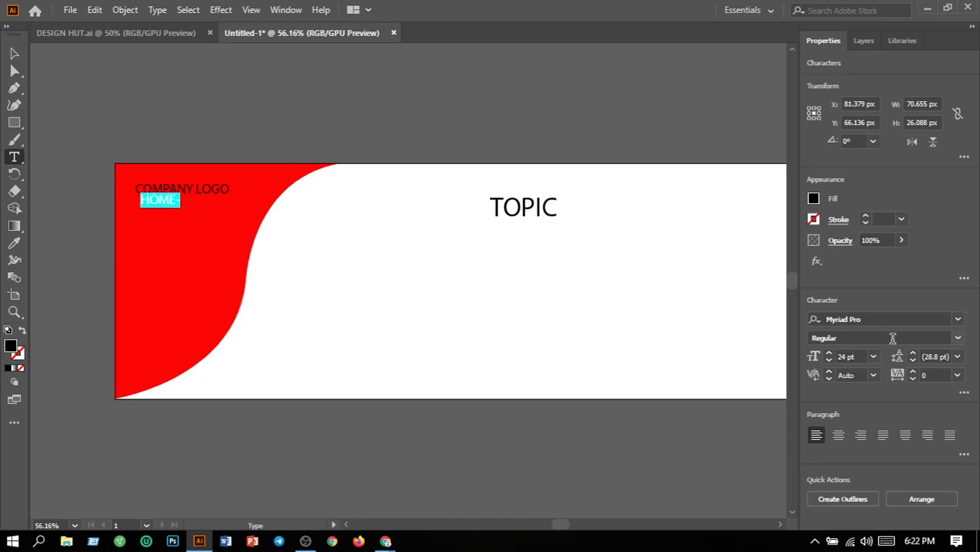
pyautogui.click(874, 356)
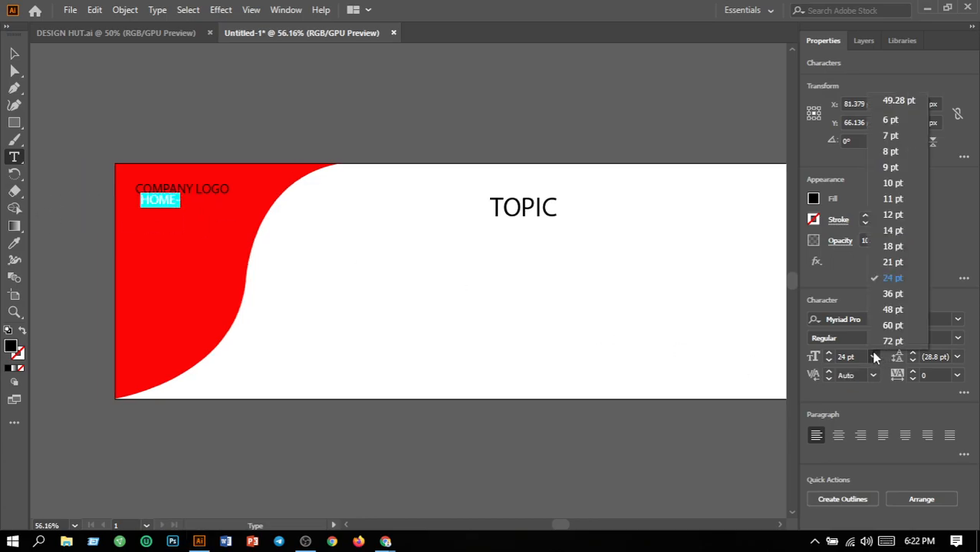
pyautogui.click(889, 231)
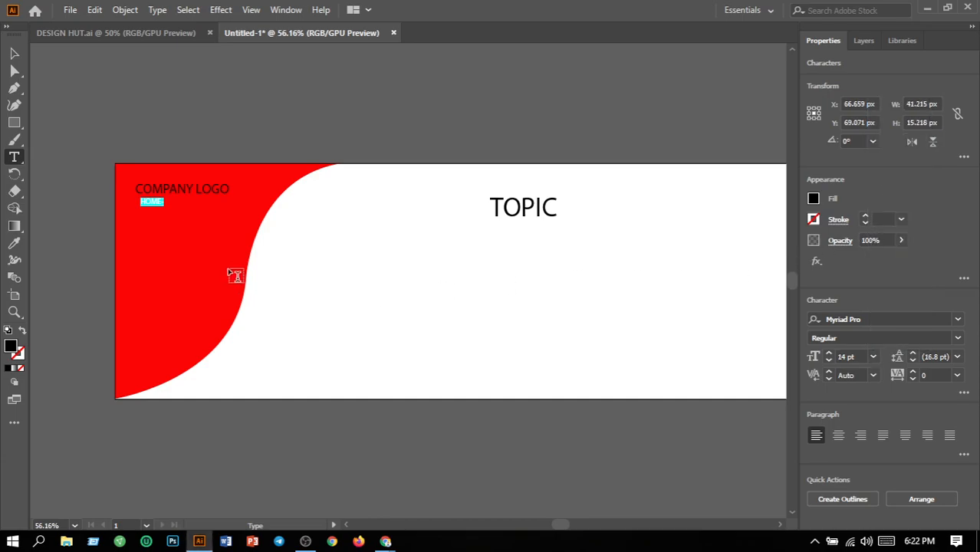
pyautogui.click(13, 54)
pyautogui.click(199, 292)
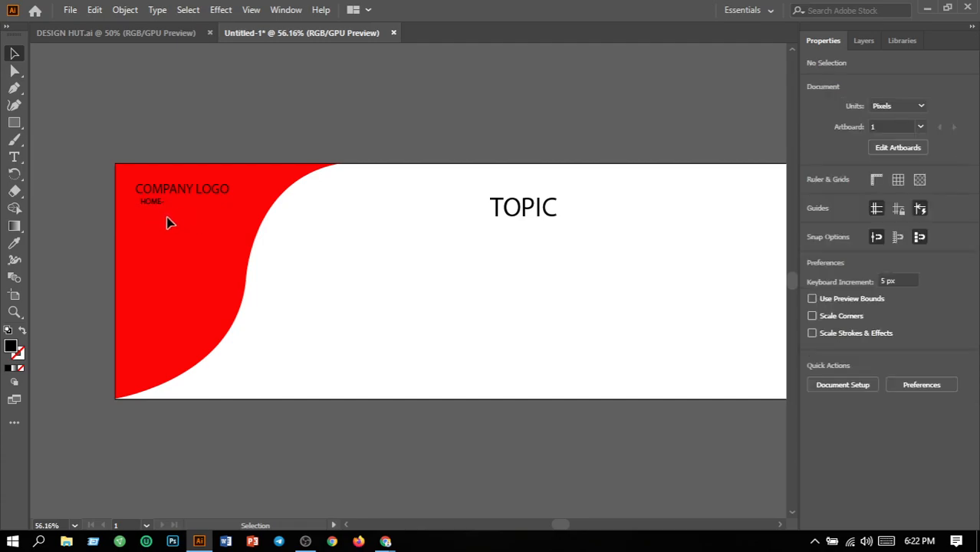
# - Move the HOME- text 9 px left to line up with the left edge of COMPANY LOGO
pyautogui.click(152, 203)
pyautogui.moveTo(152, 204); pyautogui.dragTo(150, 207)
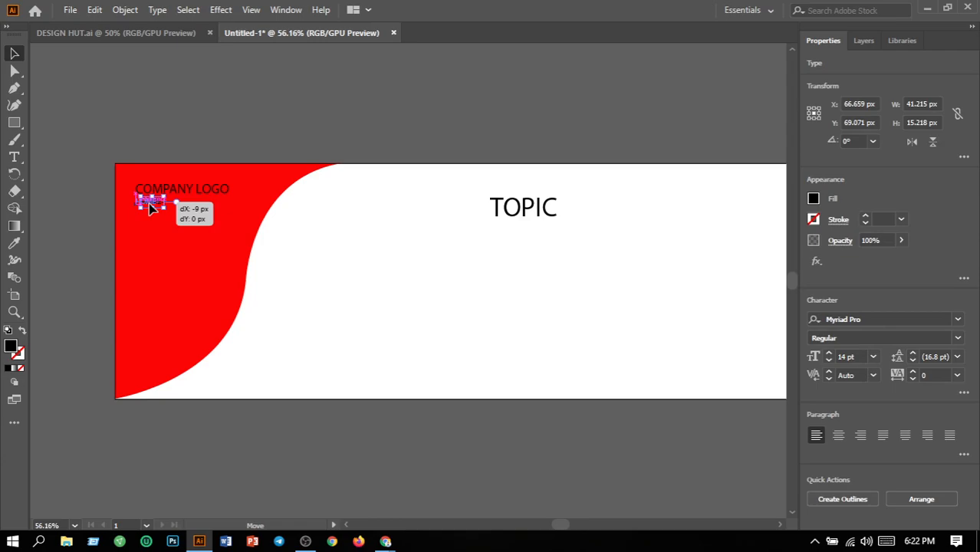
pyautogui.moveTo(151, 207); pyautogui.dragTo(150, 207)
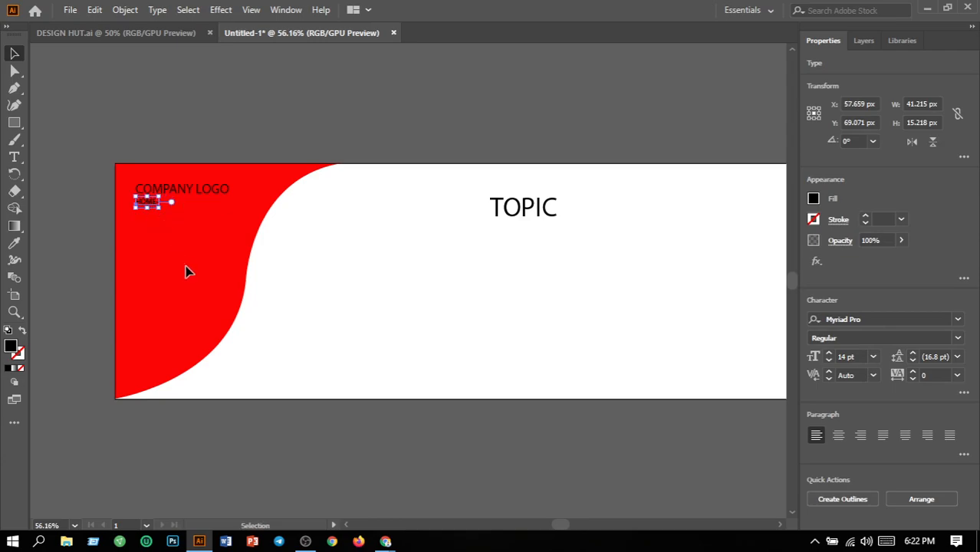
pyautogui.click(189, 275)
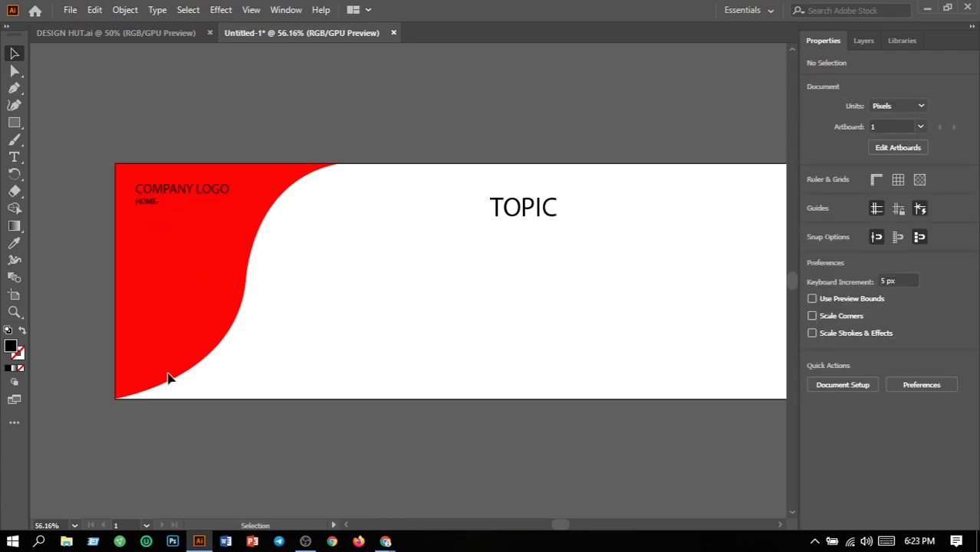
# - Insert a space between HOME and the hyphen in the small text line
pyautogui.click(14, 156)
pyautogui.click(157, 202)
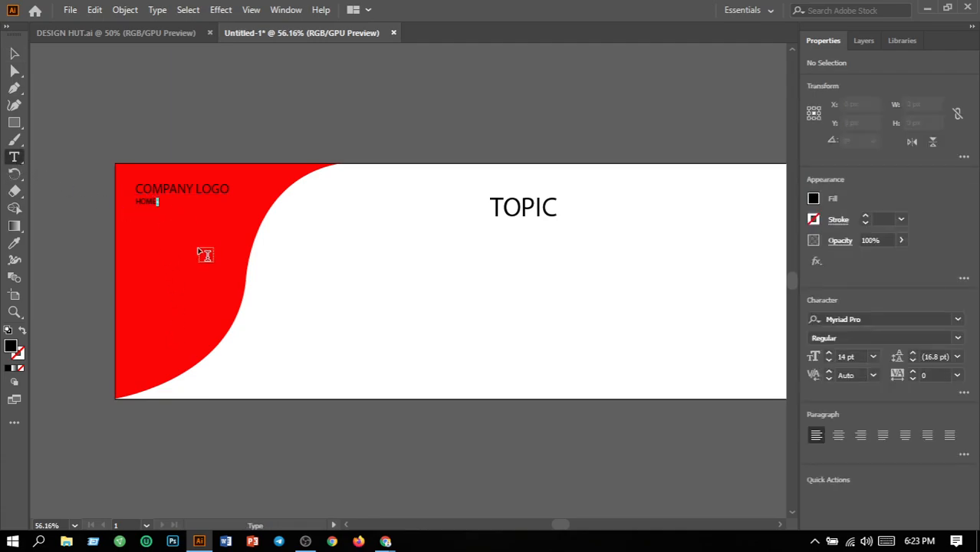
pyautogui.press('Left')
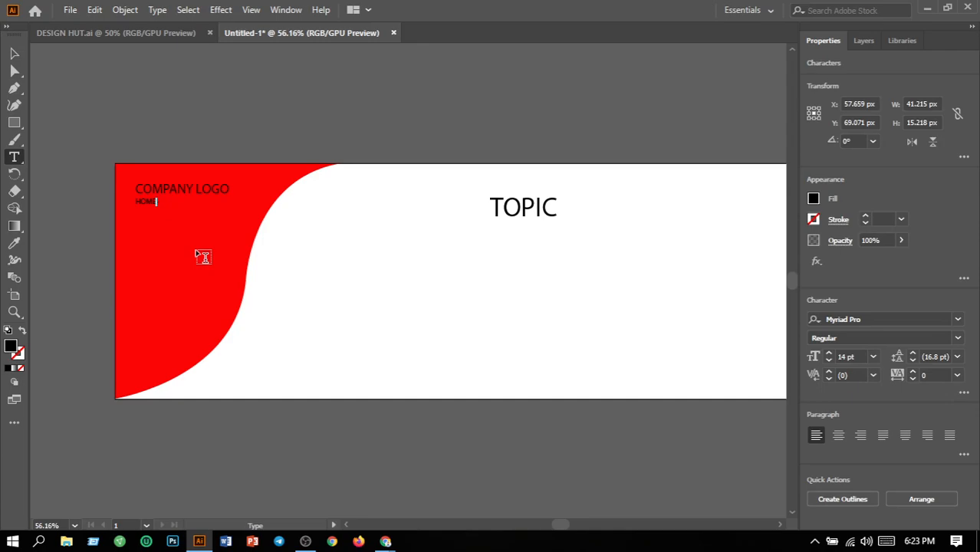
pyautogui.press('Right')
# - Add a placeholder text box about 117 x 29 px to the right of HOME - and set its font size to 12 pt
pyautogui.moveTo(163, 201); pyautogui.dragTo(228, 215)
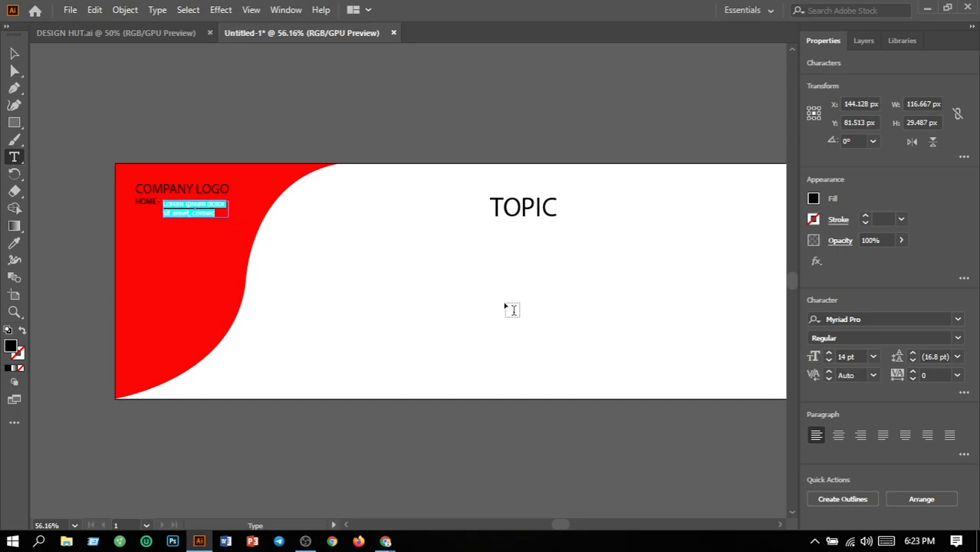
pyautogui.click(874, 358)
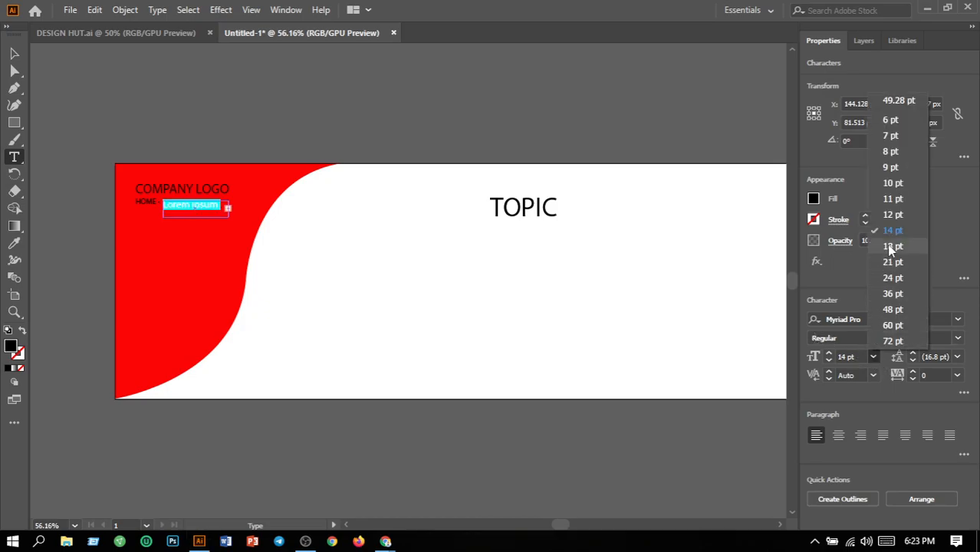
pyautogui.click(886, 217)
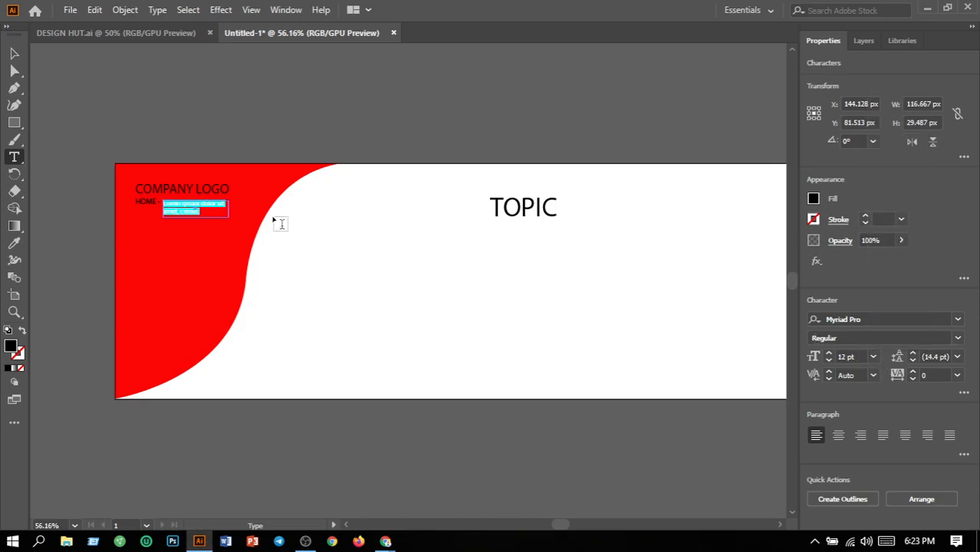
pyautogui.keyDown('ctrl'); pyautogui.click(243, 238); pyautogui.keyUp('ctrl')
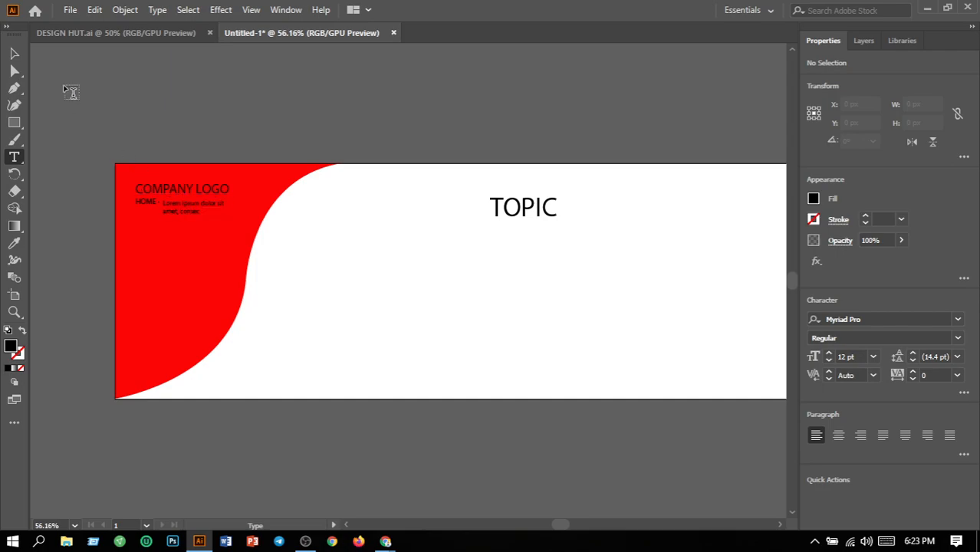
# - Move the small placeholder text box up slightly so it sits beside HOME -
pyautogui.click(14, 53)
pyautogui.click(189, 209)
pyautogui.moveTo(189, 209)
pyautogui.mouseDown()
pyautogui.moveTo(164, 210)
pyautogui.moveTo(189, 212)
pyautogui.moveTo(185, 204)
pyautogui.mouseUp()
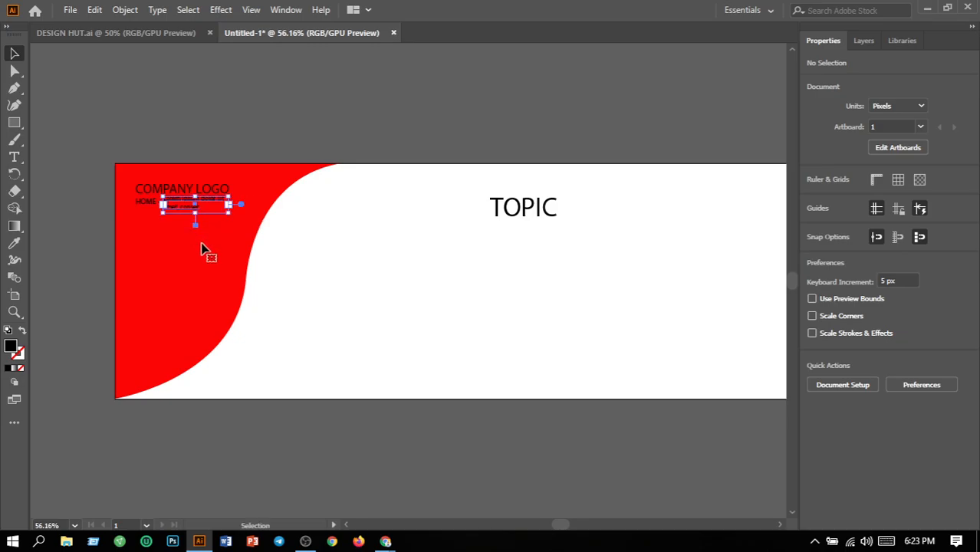
pyautogui.click(149, 249)
# - Move the HOME - text and its placeholder text together to about X 119 px, Y 79 px, below COMPANY LOGO
pyautogui.click(153, 207)
pyautogui.keyDown('shift'); pyautogui.click(189, 210); pyautogui.keyUp('shift')
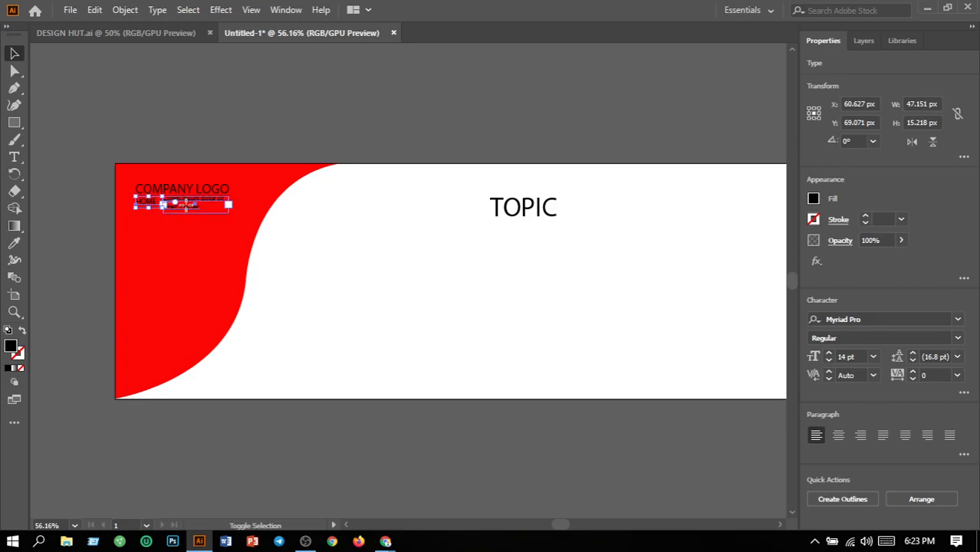
pyautogui.moveTo(186, 205); pyautogui.dragTo(184, 211)
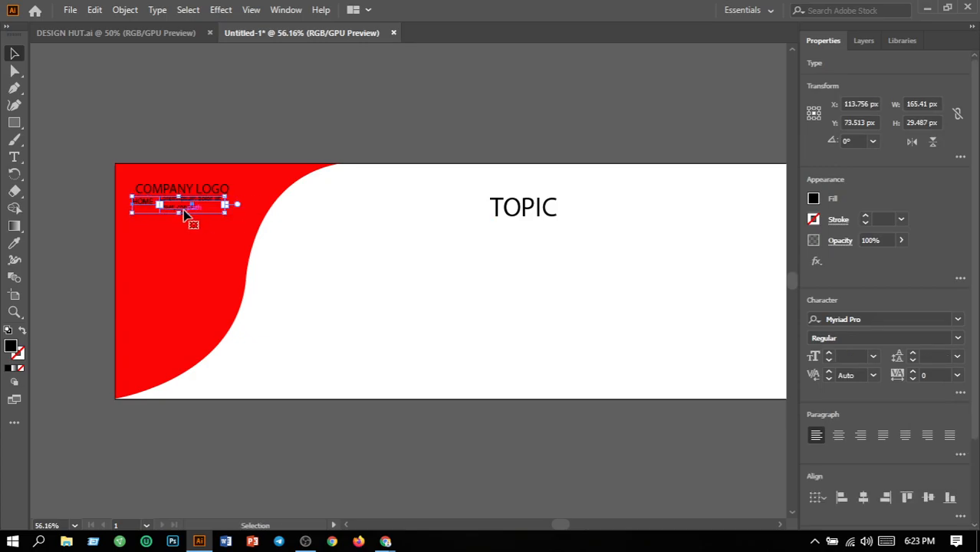
pyautogui.press('Right')
pyautogui.press('Right')
pyautogui.press('Right')
pyautogui.press('Right')
pyautogui.press('Right')
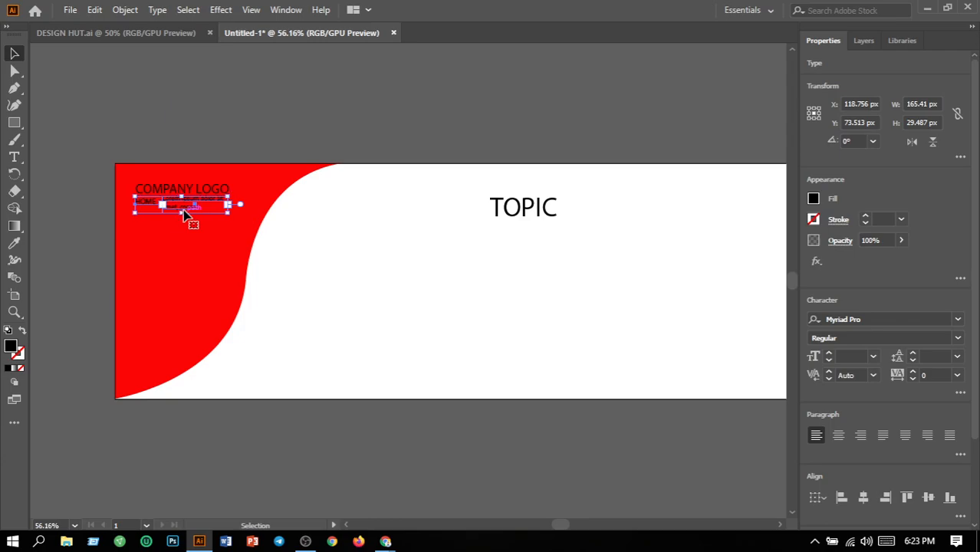
pyautogui.press('Down')
pyautogui.press('Down')
pyautogui.press('Down')
pyautogui.press('Down')
pyautogui.press('Down')
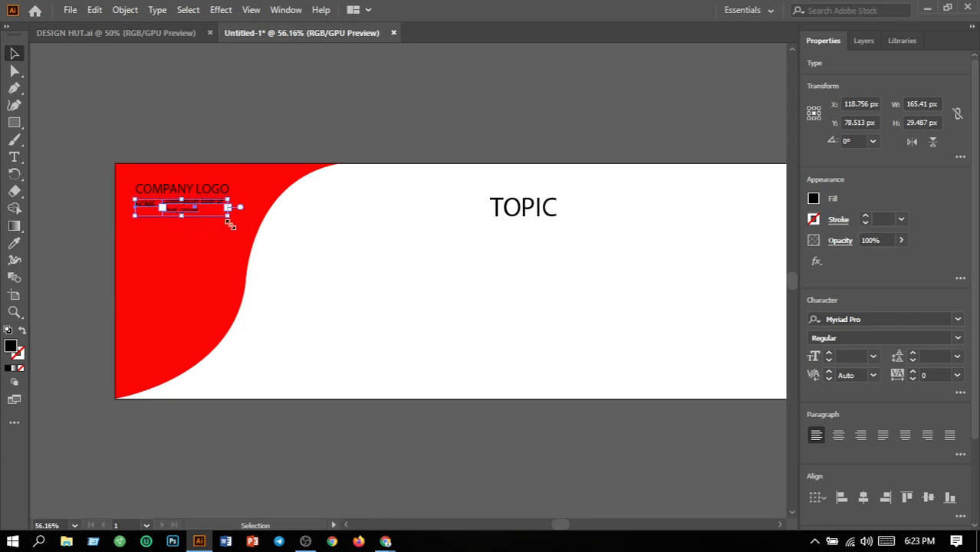
pyautogui.click(223, 270)
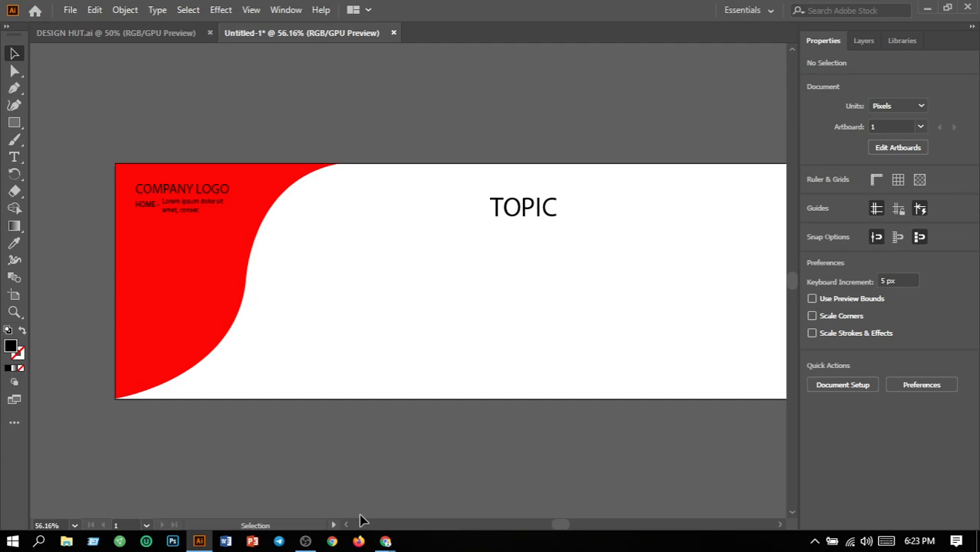
# - Add a placeholder paragraph text box about 759 x 224 px below TOPIC in the white area
pyautogui.press('t')
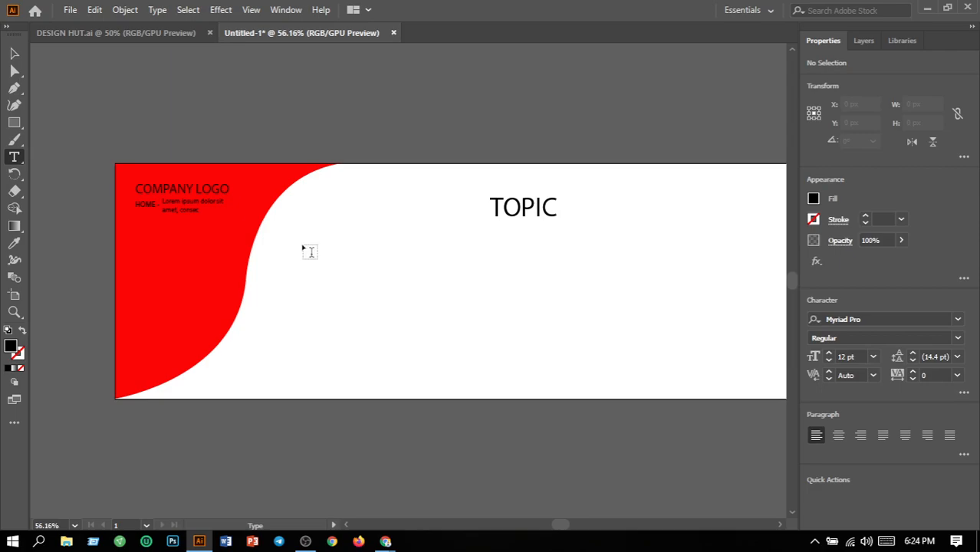
pyautogui.moveTo(306, 241); pyautogui.dragTo(732, 370)
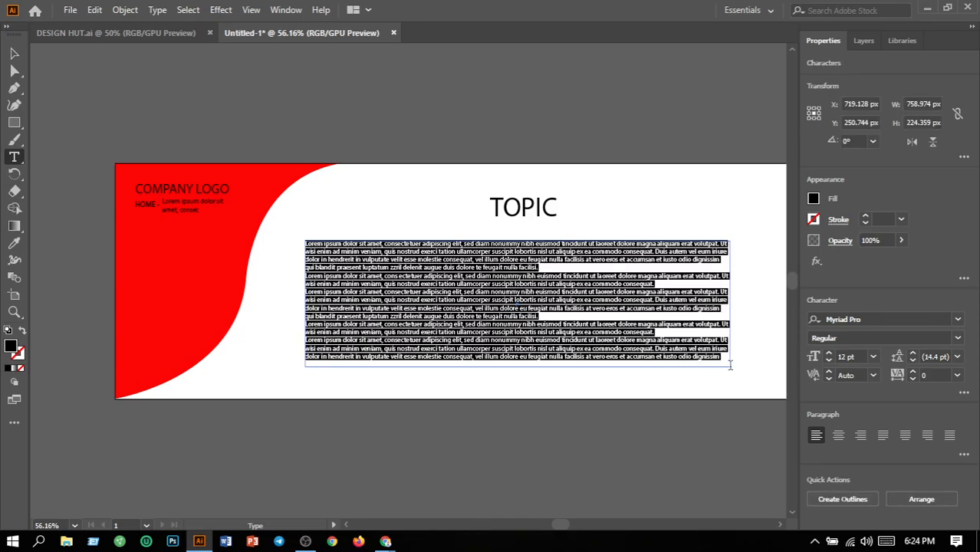
# - Center-align the placeholder paragraph below TOPIC and deselect it
pyautogui.click(843, 436)
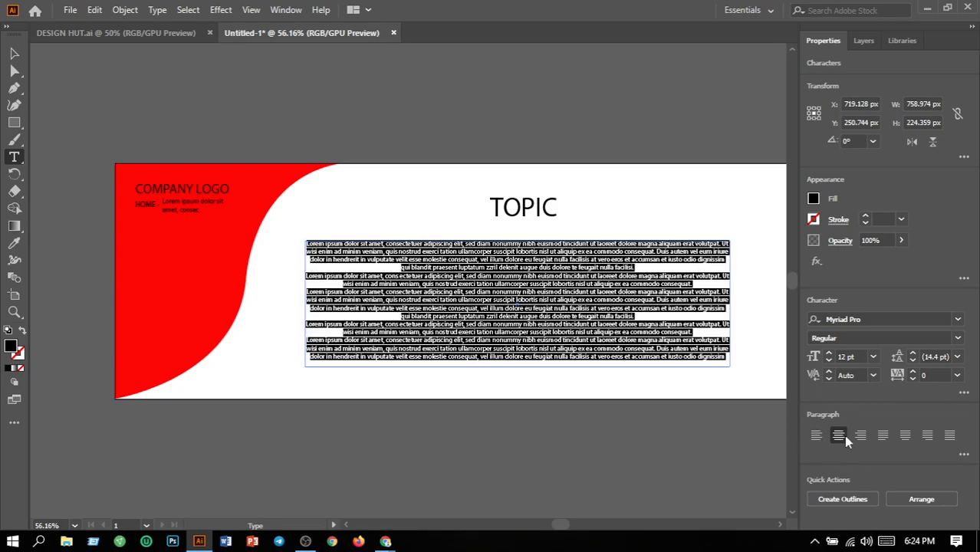
pyautogui.keyDown('ctrl'); pyautogui.click(684, 224); pyautogui.keyUp('ctrl')
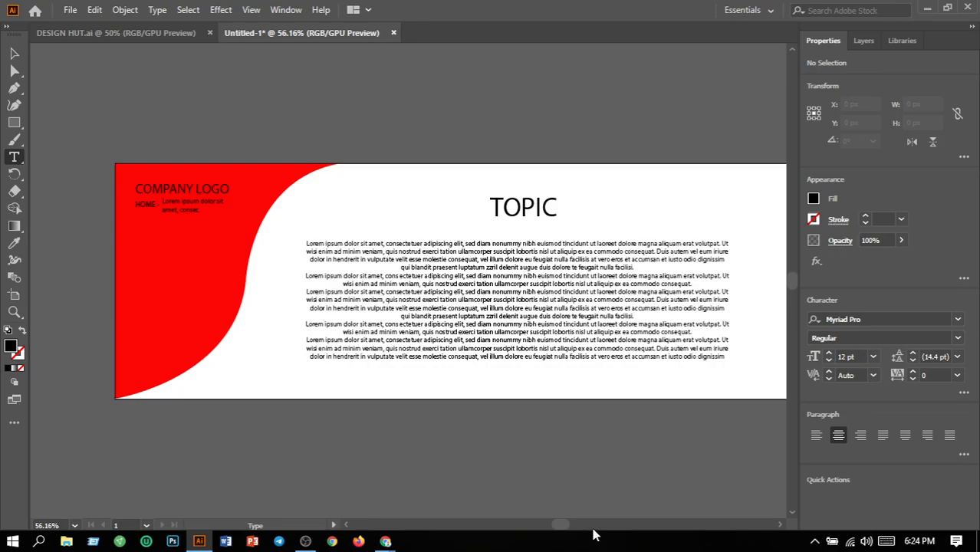
pyautogui.moveTo(314, 541)
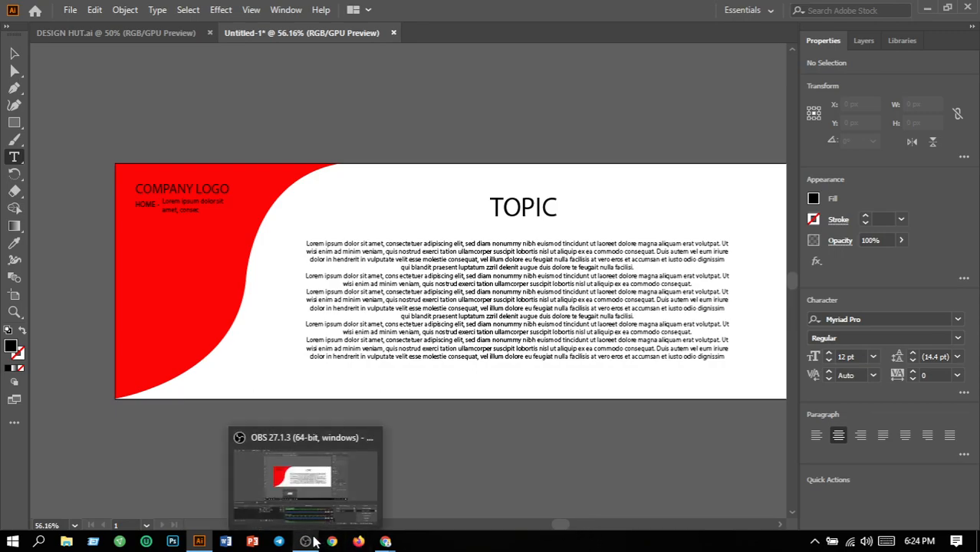
pyautogui.click(323, 491)
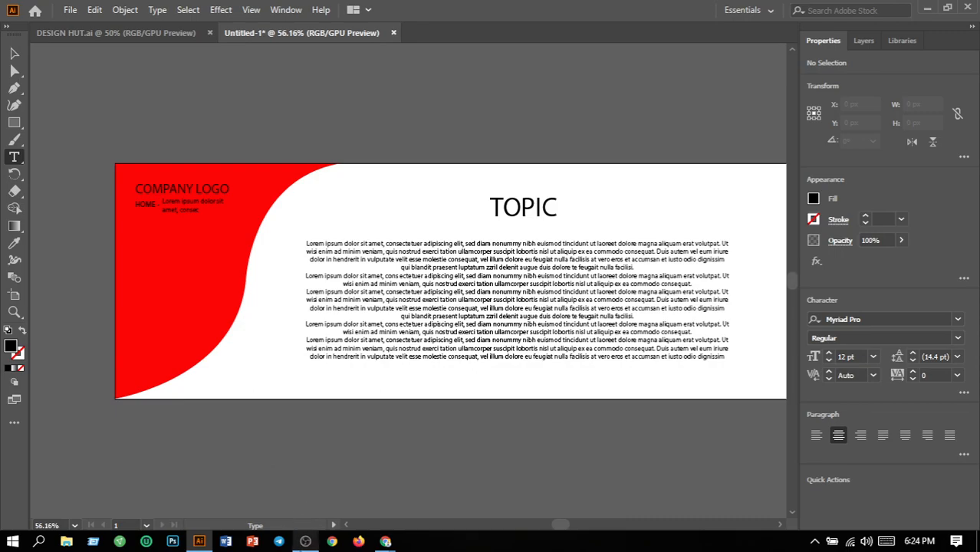
pyautogui.moveTo(305, 542)
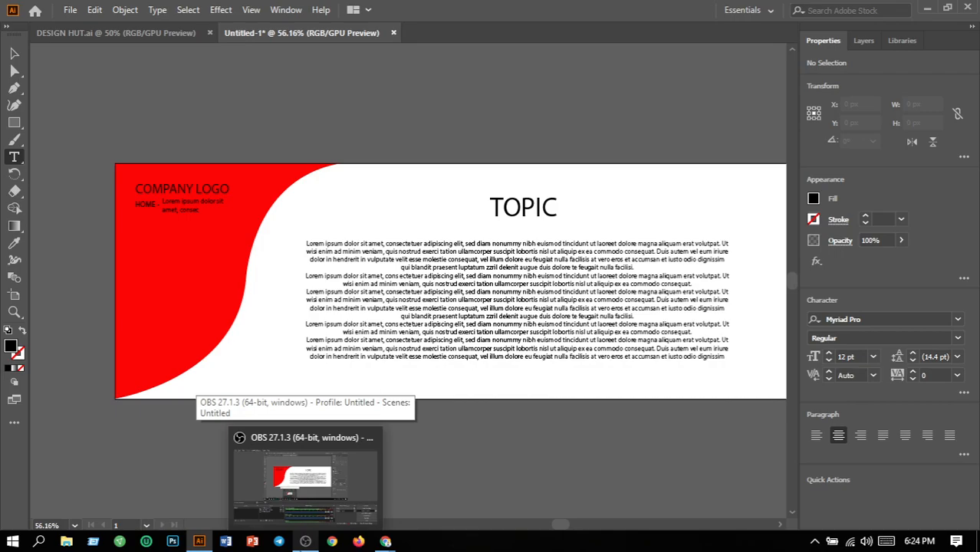
pyautogui.click(306, 477)
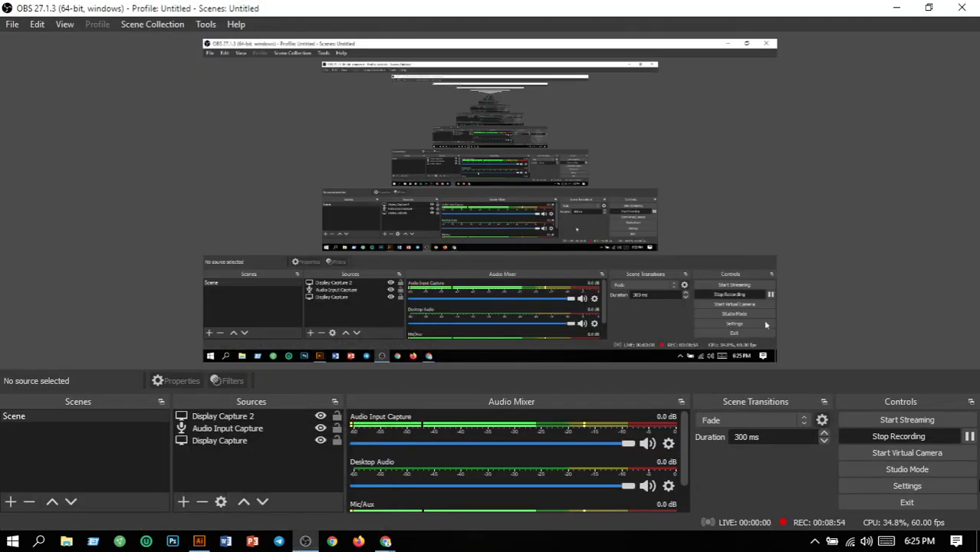